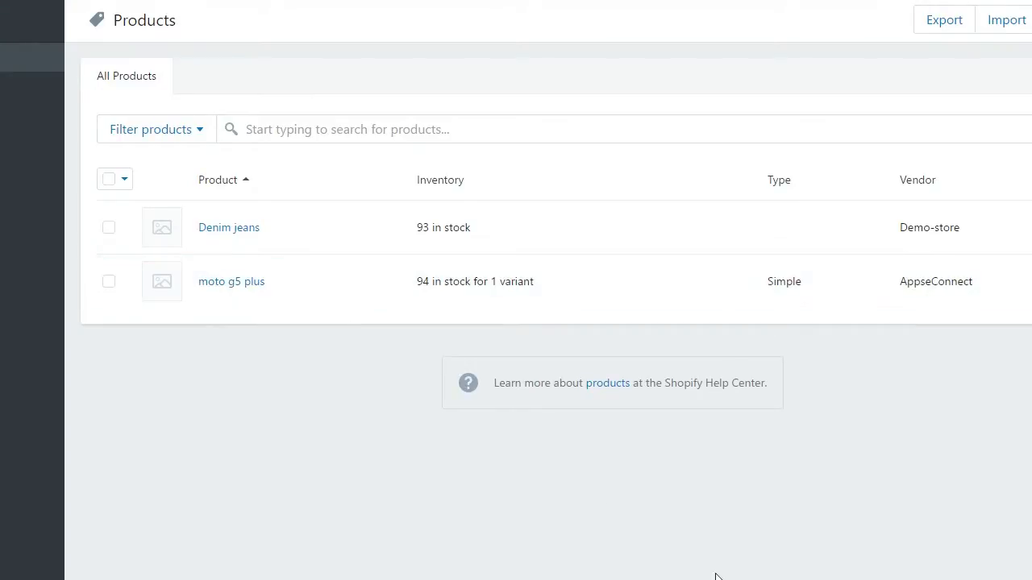
- Launch APPSeCONNECT from the taskbar so its Sync Panel sits beside the Shopify products list
click(953, 579)
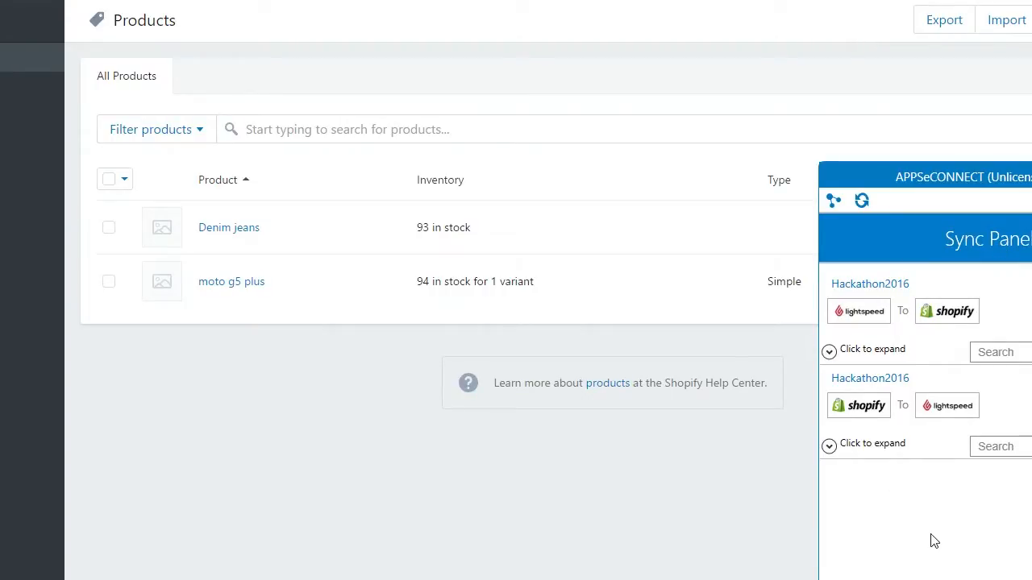
click(829, 353)
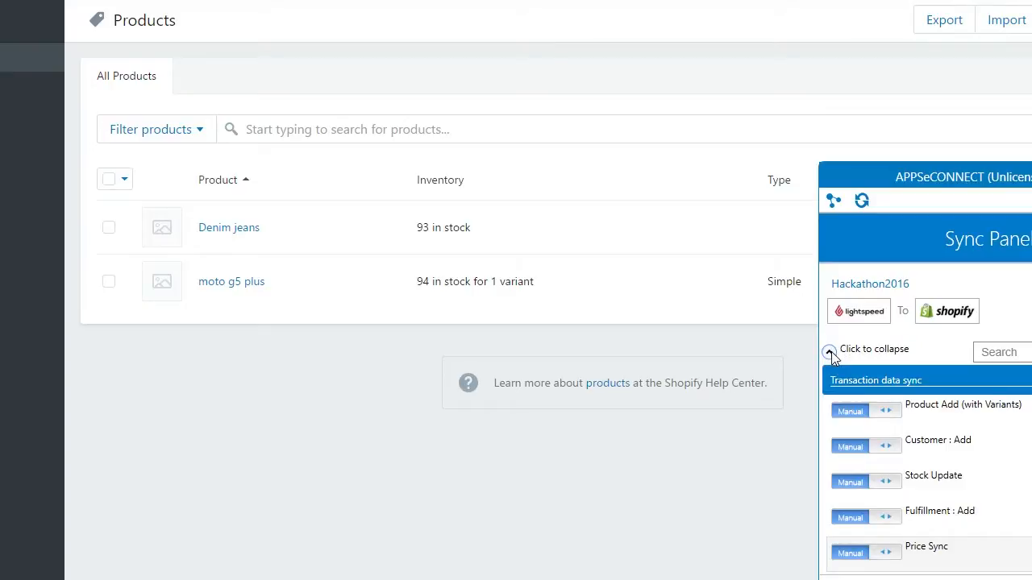
scroll(925, 427, down, 2)
scroll(925, 425, up, 2)
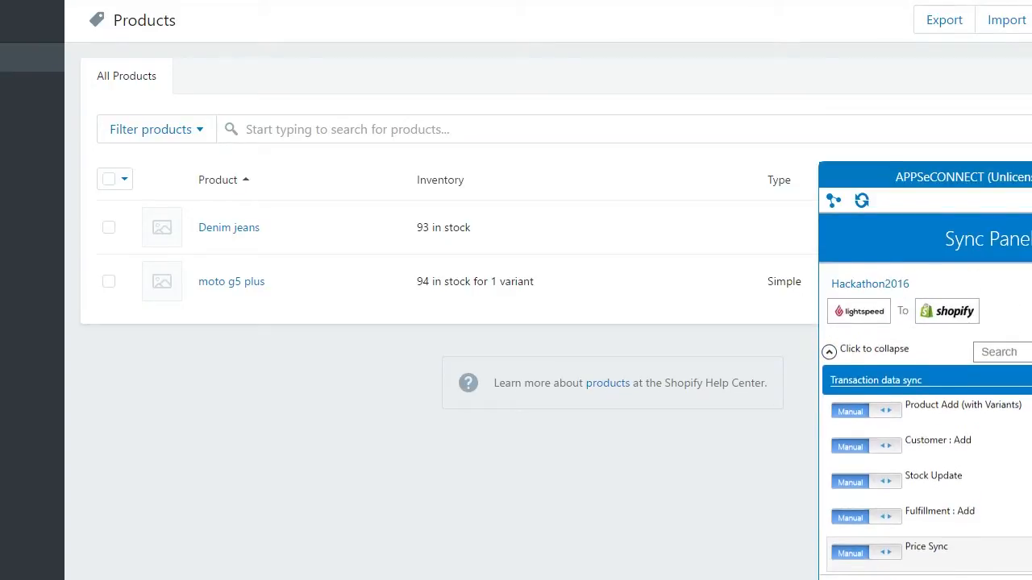
click(828, 353)
click(828, 445)
click(828, 445)
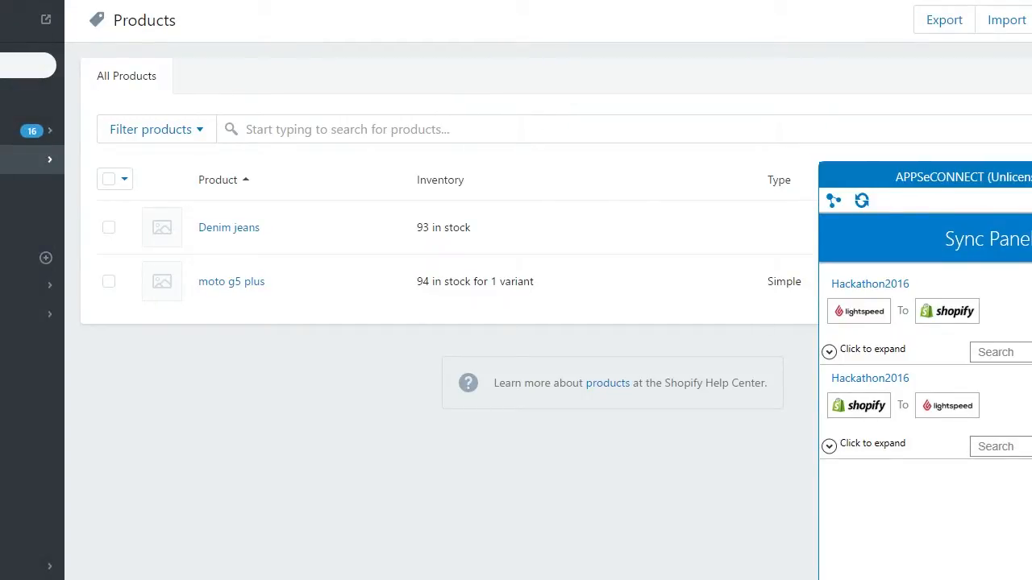
click(16, 189)
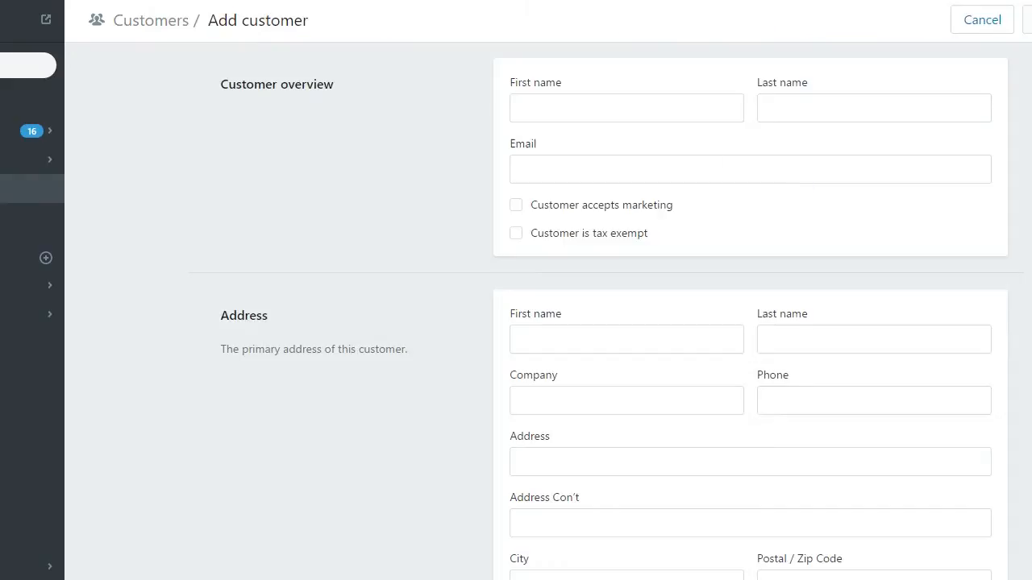
- Start a new customer and enter their first name, last name and e-mail address
click(615, 114)
text(E4ric)
key(BackSpace)
key(BackSpace)
key(BackSpace)
key(BackSpace)
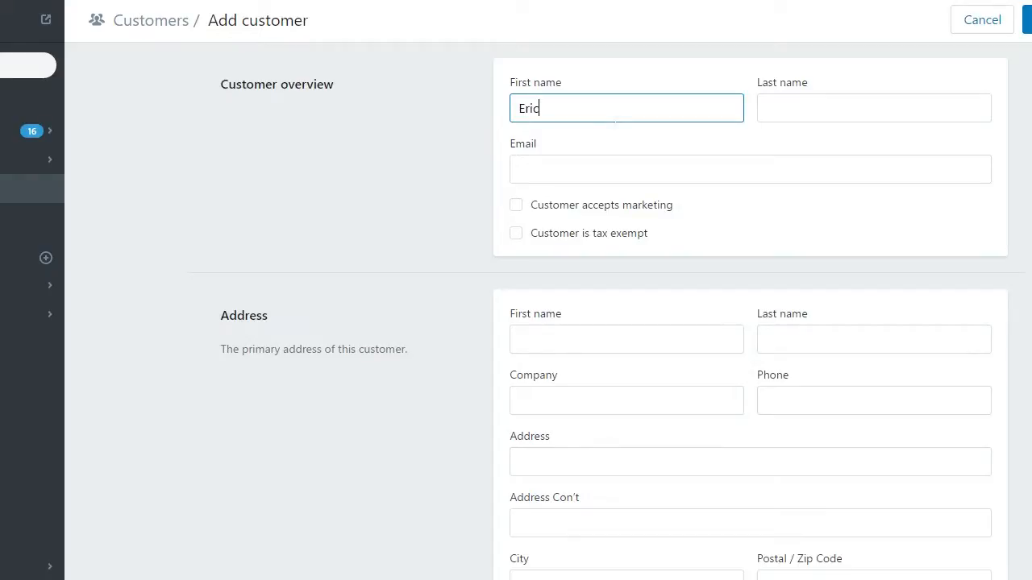
key(Tab)
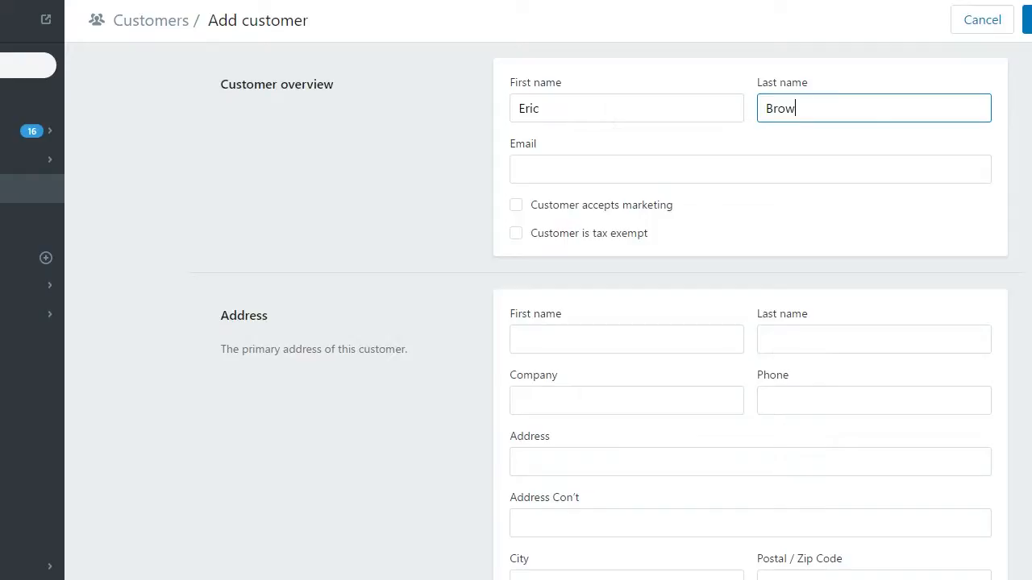
click(604, 172)
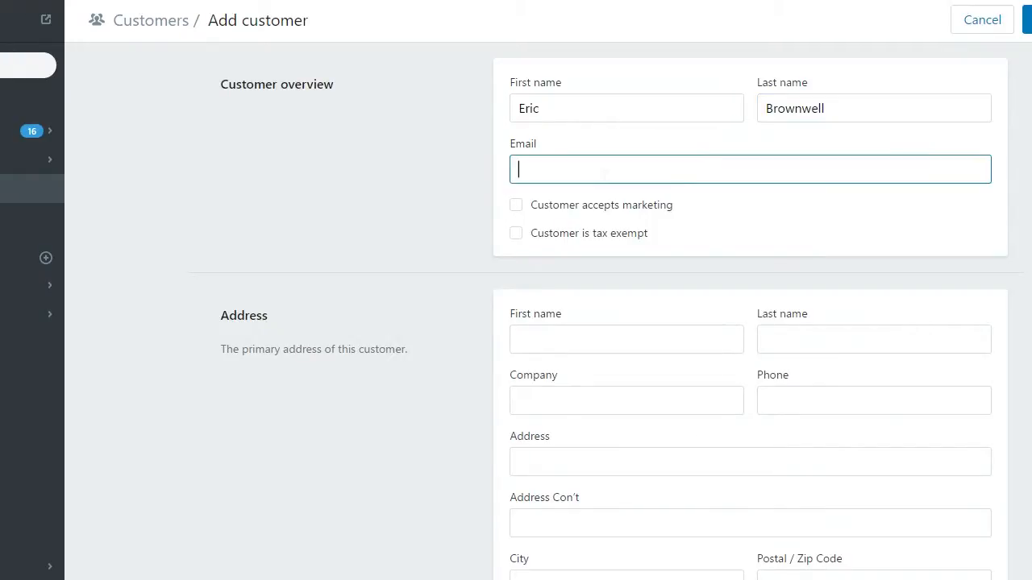
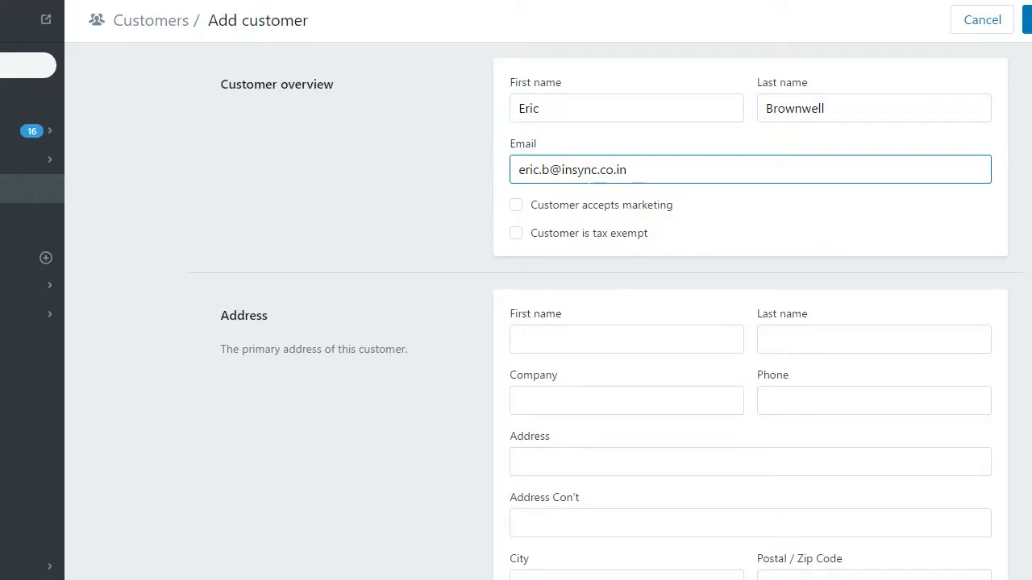
- Copy the customer's first and last name into the address name fields
drag(556, 108, 511, 111)
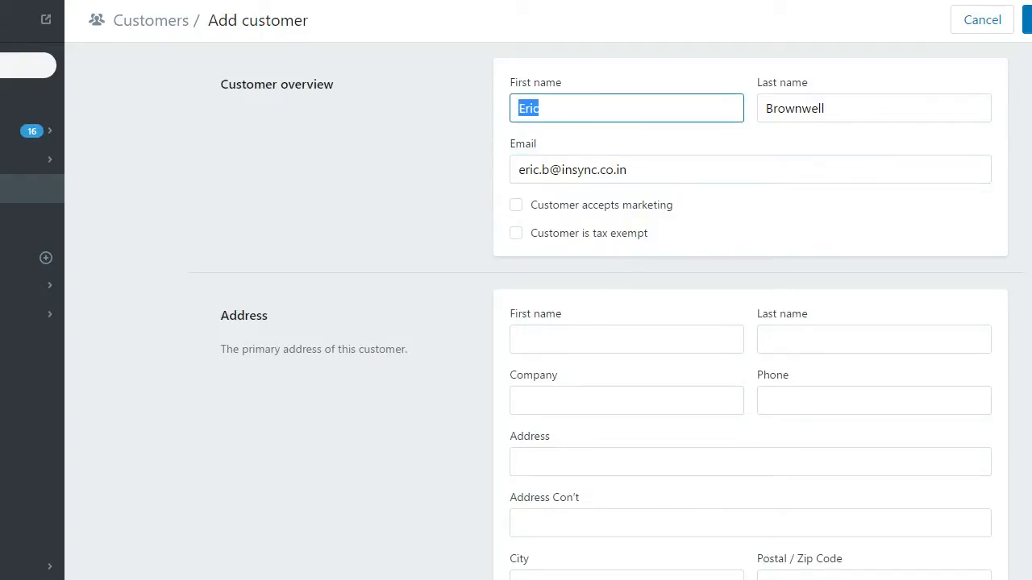
key(ctrl+c)
click(596, 339)
key(ctrl+v)
drag(827, 109, 748, 126)
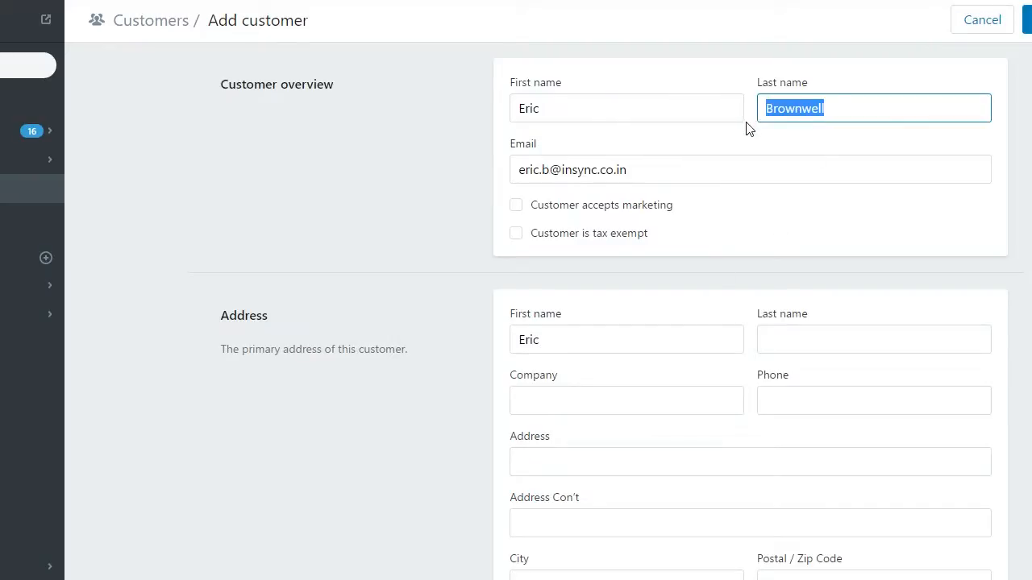
key(ctrl+c)
click(874, 339)
key(ctrl+v)
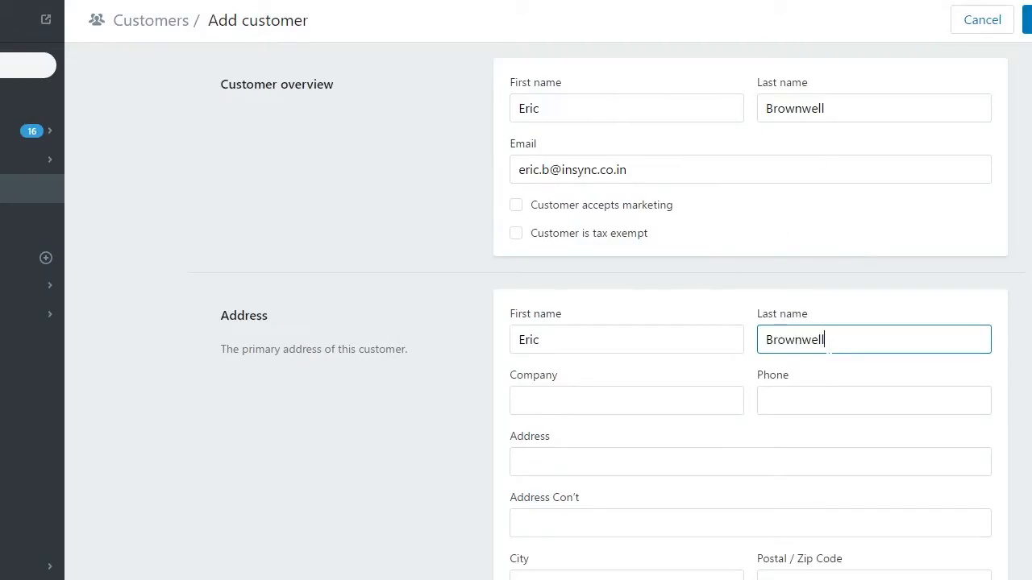
- Enter company BCW Diversified, the phone number and the street address
click(617, 401)
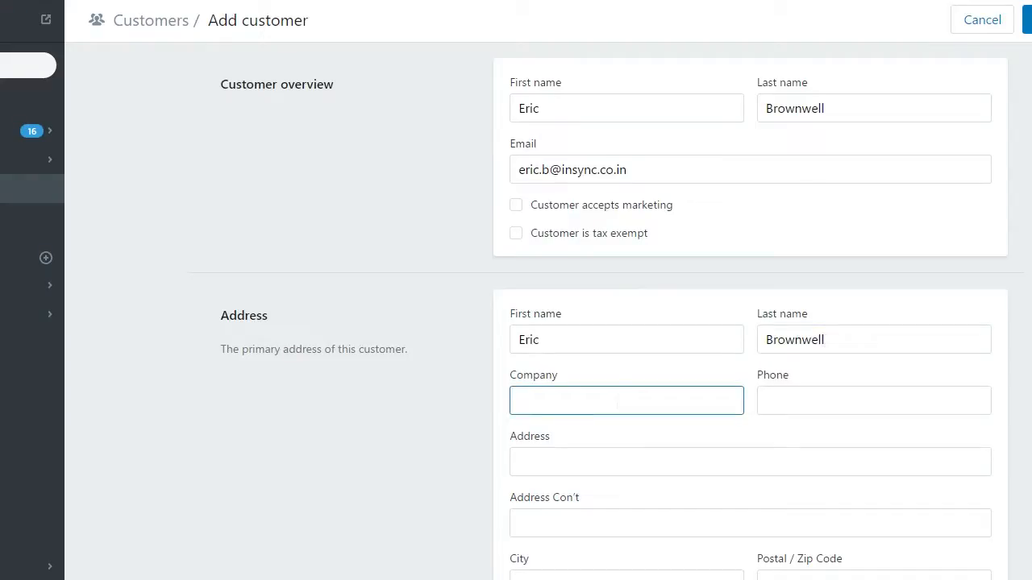
text(BCW Diversified)
key(Tab)
text(9)
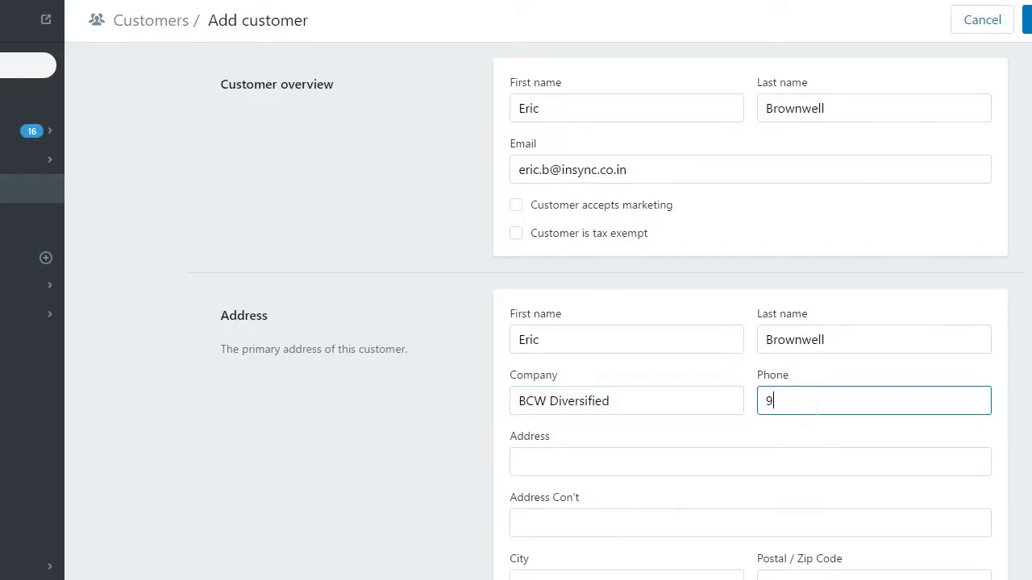
text(80076543)
key(Tab)
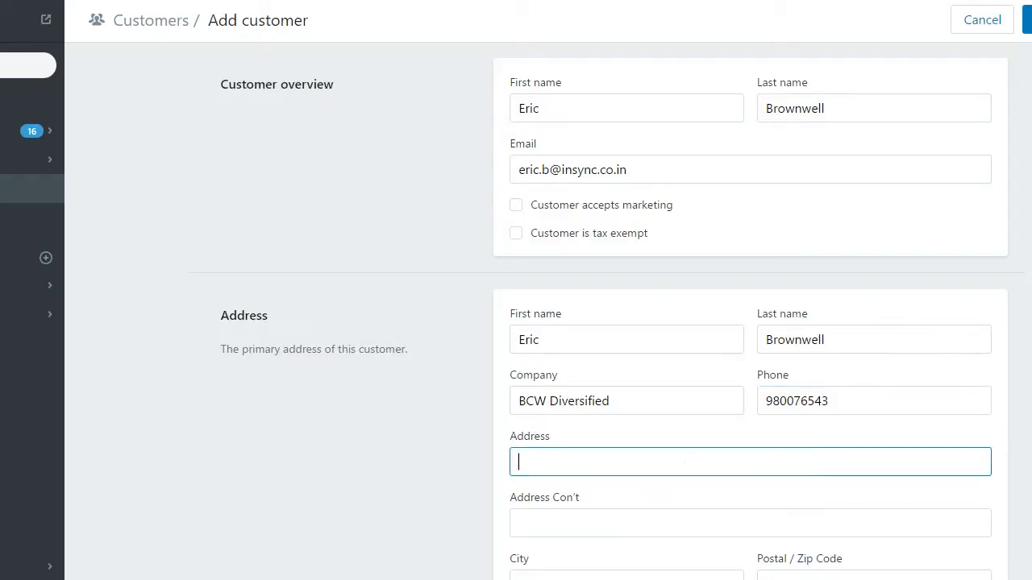
- Finish the street address and fill in the city and postal code
text(ue)
scroll(617, 521, down, 2)
click(594, 424)
text(New York)
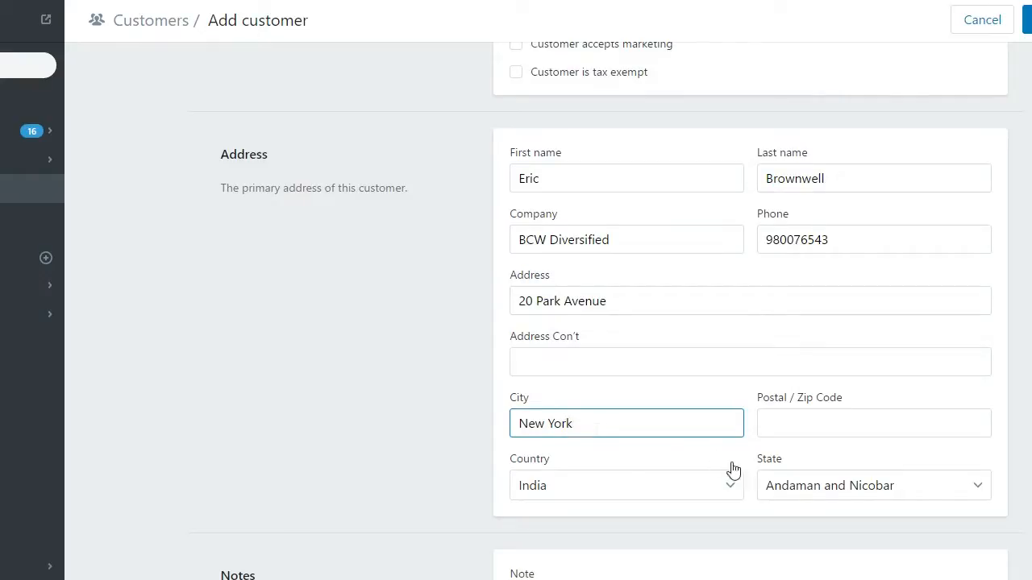
key(Tab)
text(90987)
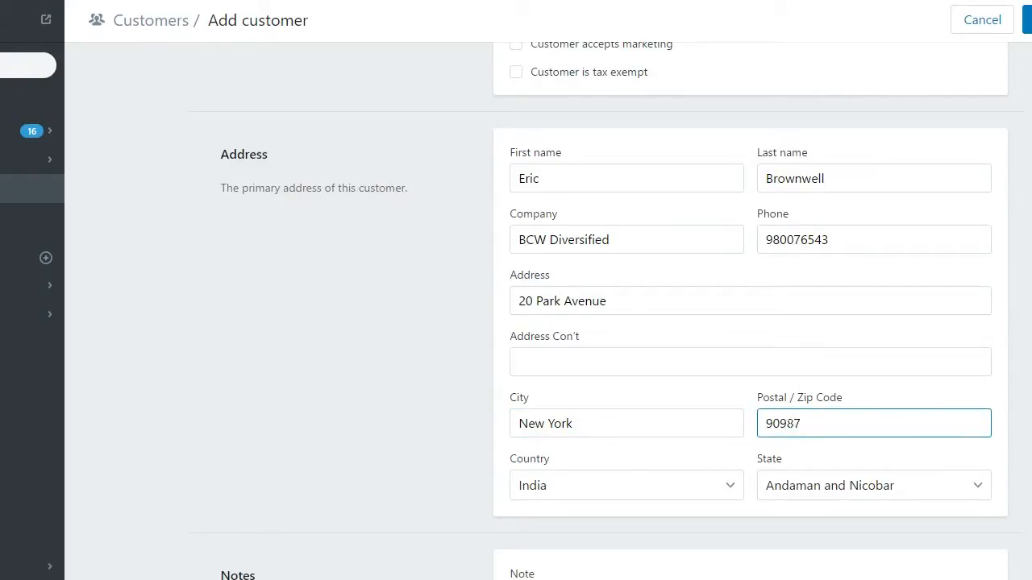
- Set the country to United States and state to New York, then save the customer
click(714, 479)
drag(797, 228, 797, 129)
click(702, 160)
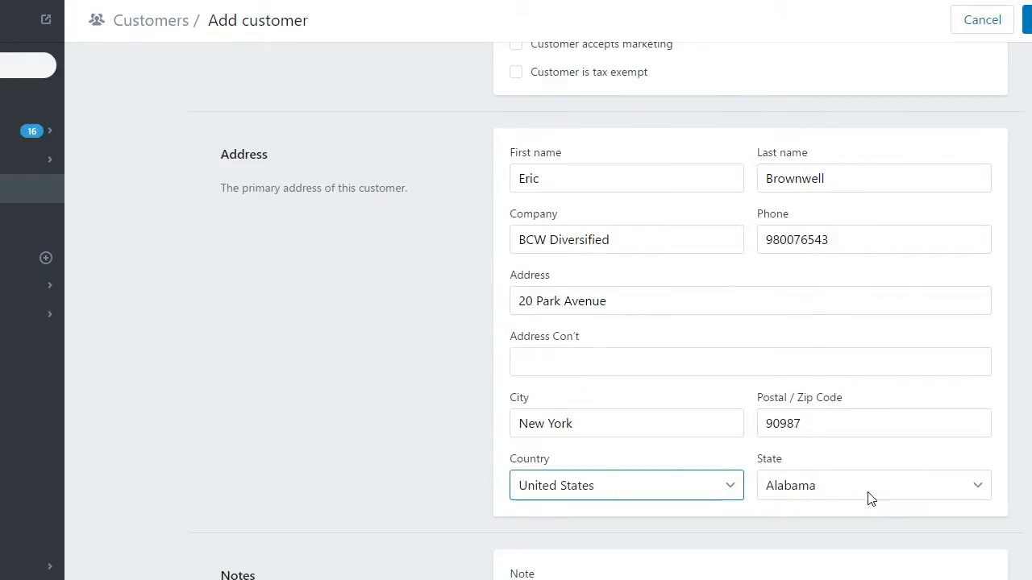
click(871, 497)
text(new)
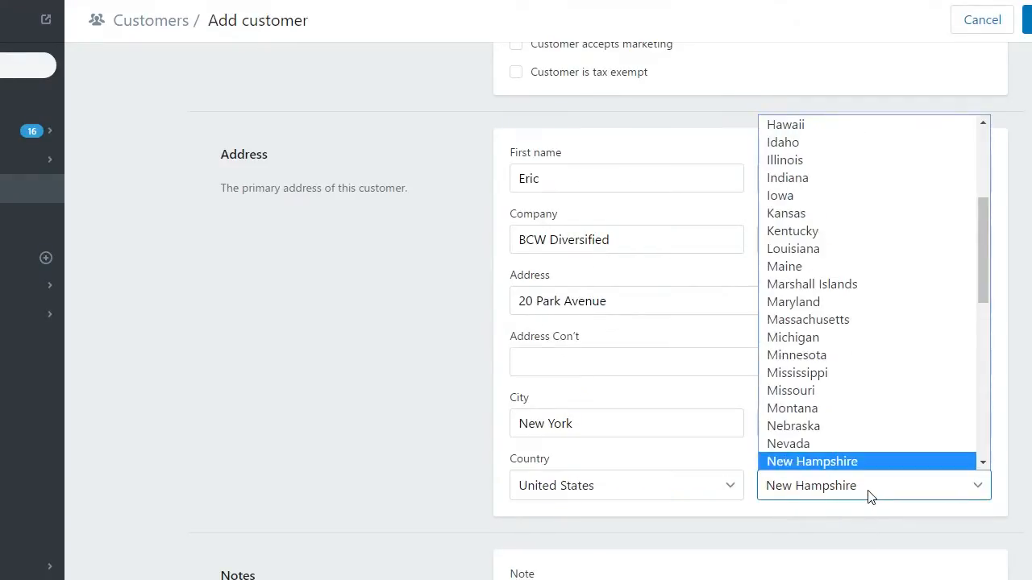
click(986, 464)
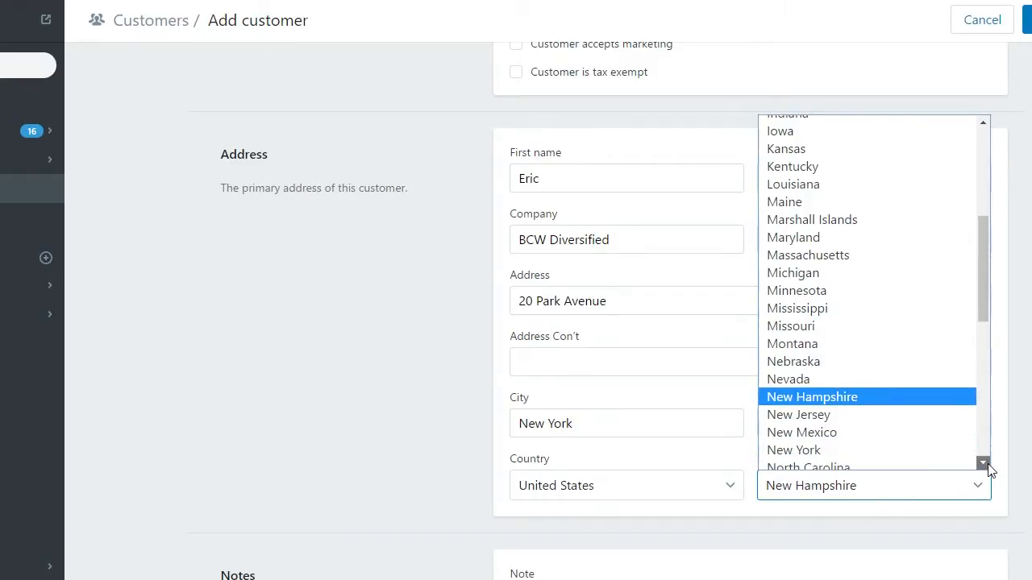
click(880, 410)
click(881, 414)
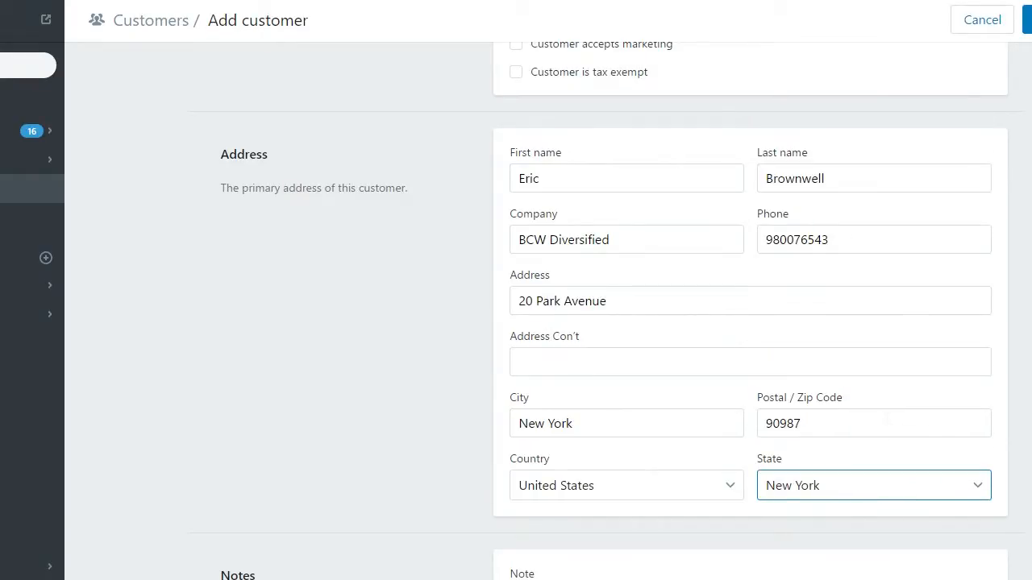
click(1027, 20)
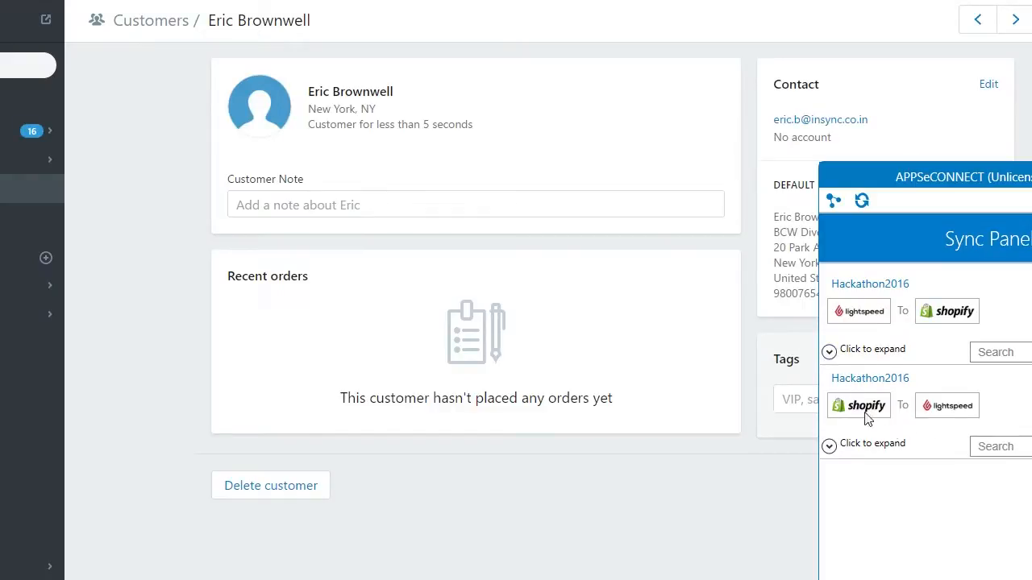
- Run the Shopify-to-Lightspeed Customer Add sync and confirm its Success row in Sync Transactions
click(835, 453)
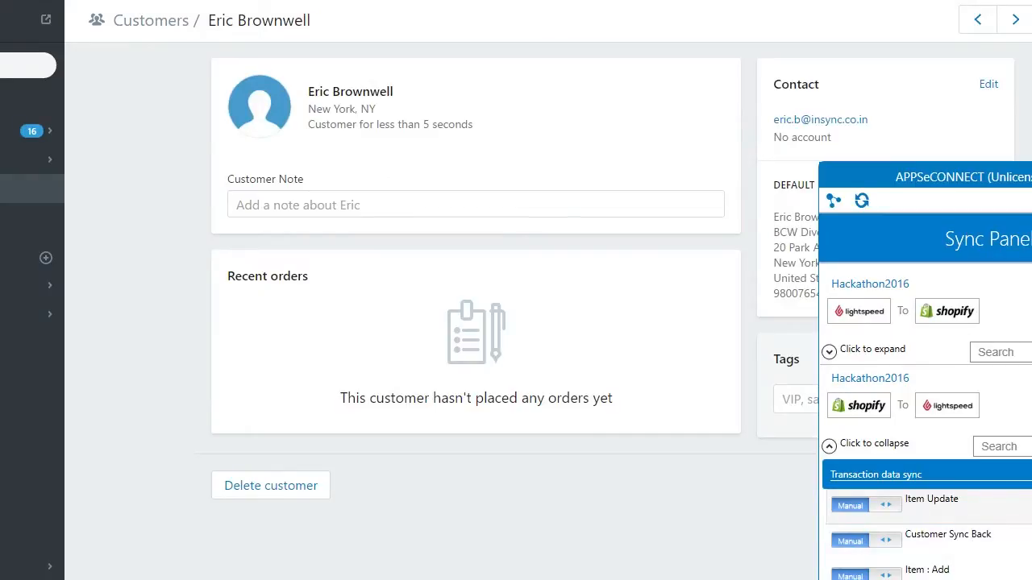
scroll(925, 427, down, 3)
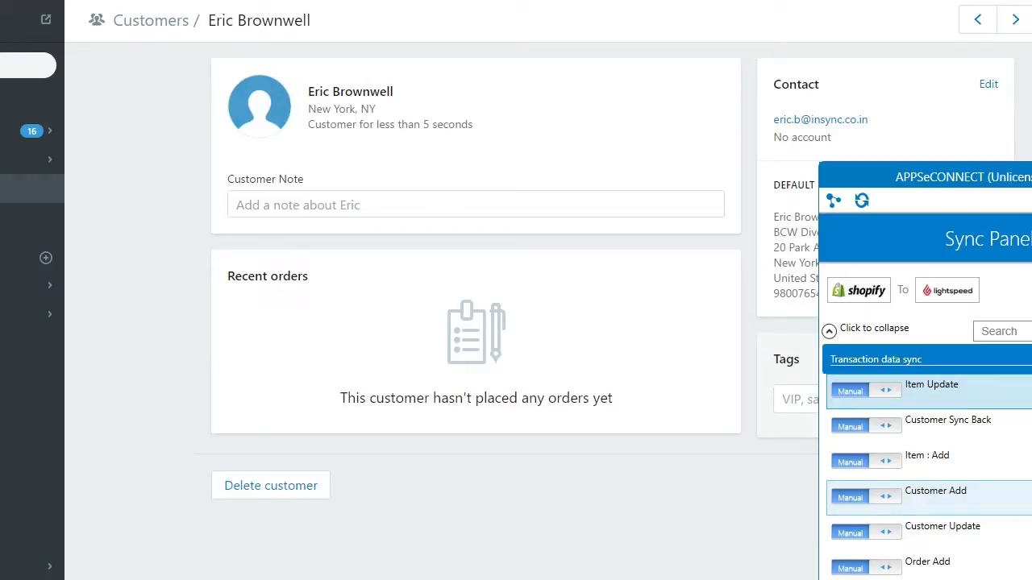
double_click(823, 393)
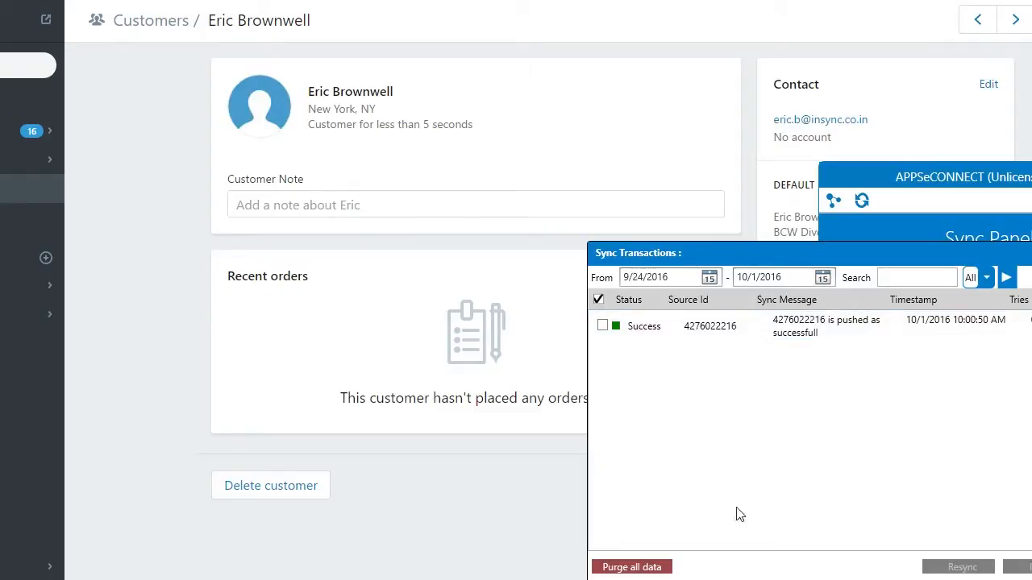
key(Escape)
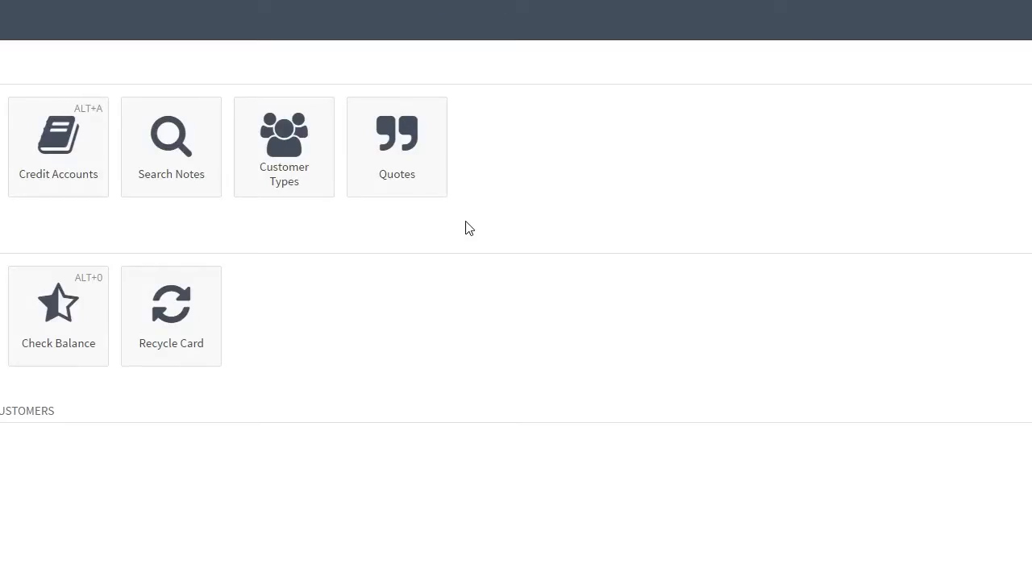
- Open Lightspeed's Credit Accounts list and refresh the search to find the synced customer
click(58, 145)
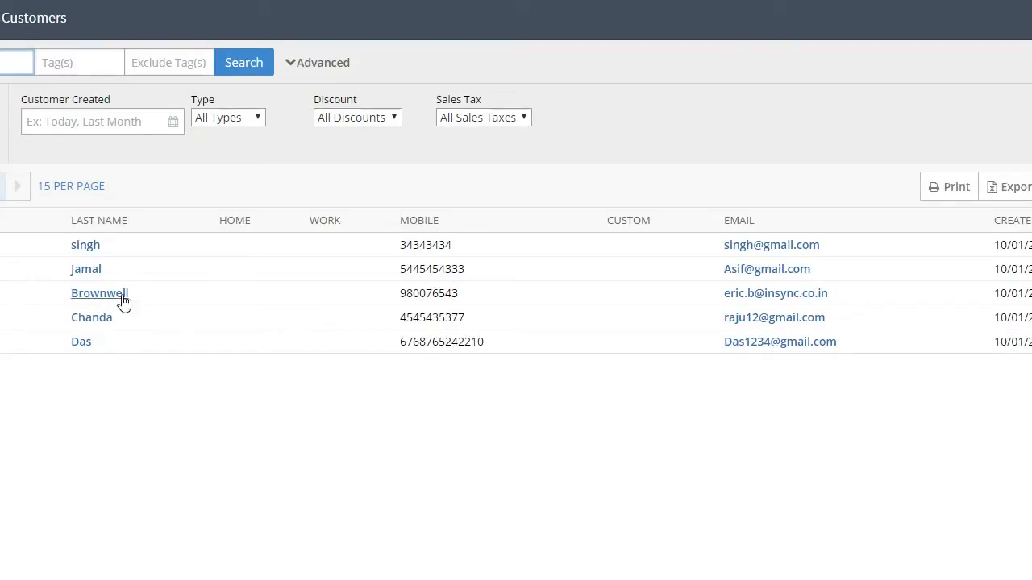
click(2, 296)
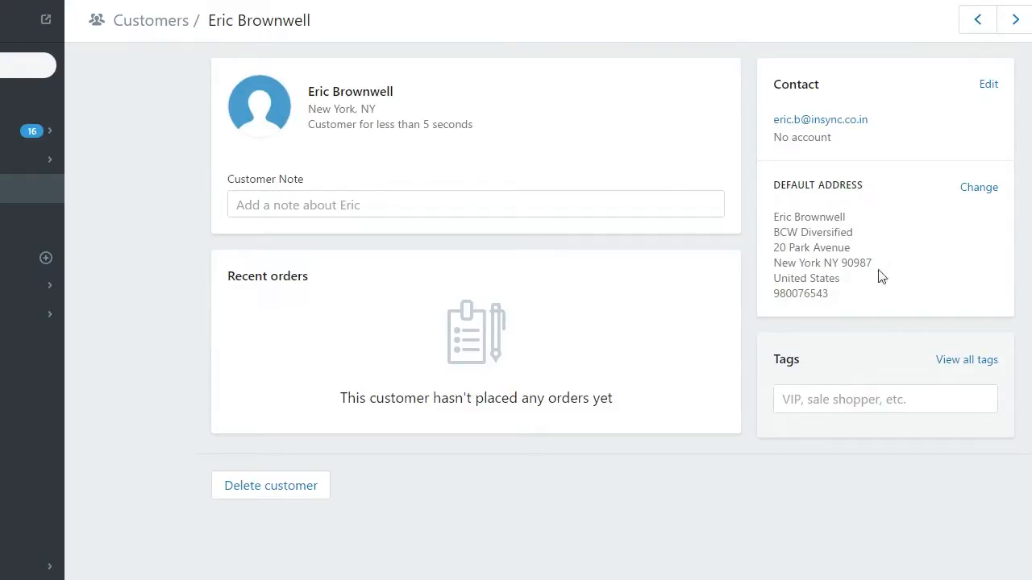
- Change the default address company to BCW Diversified LLC, save it, and bring up the Sync Panel
click(978, 193)
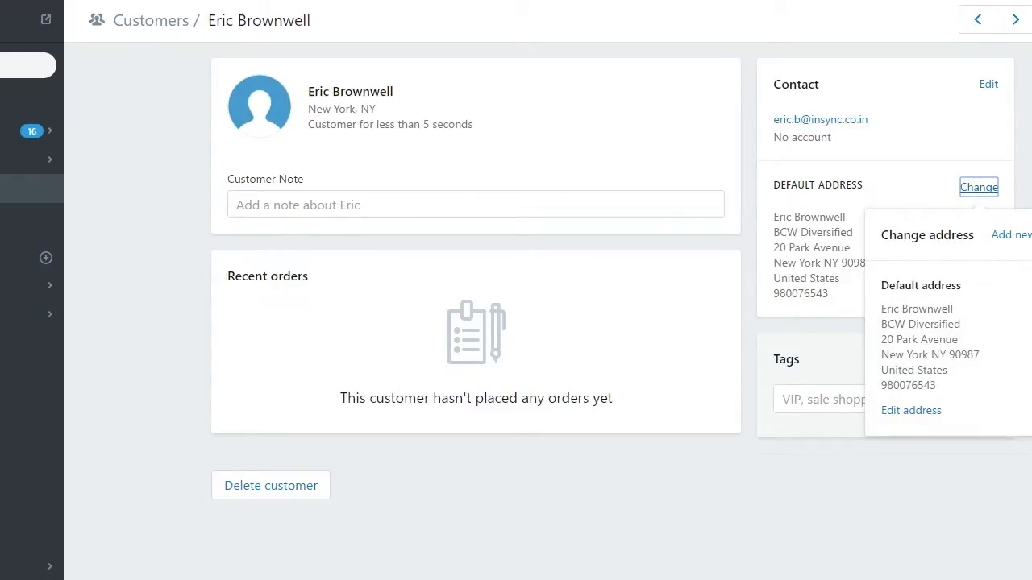
click(927, 412)
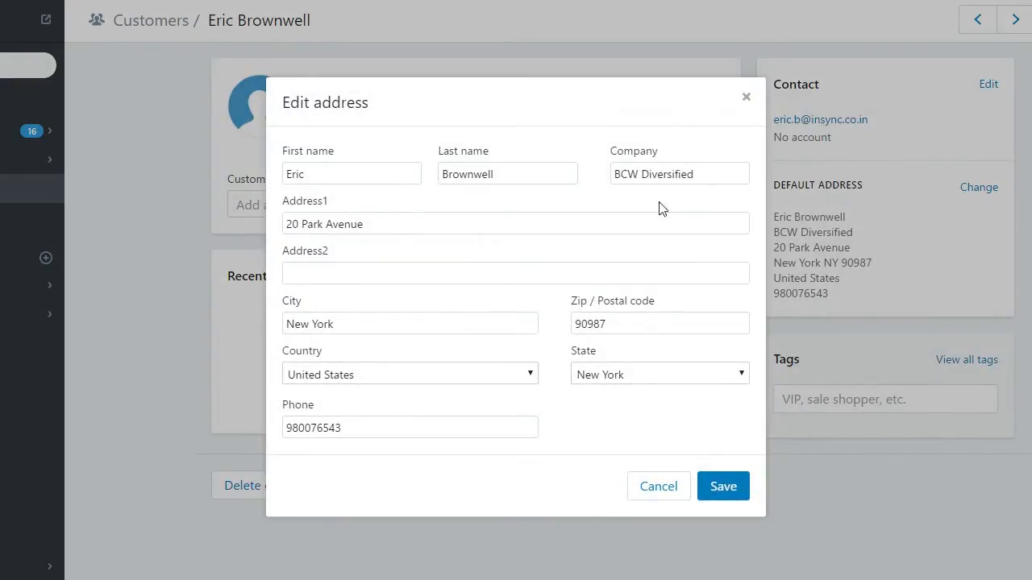
click(698, 177)
text(LLC)
click(729, 493)
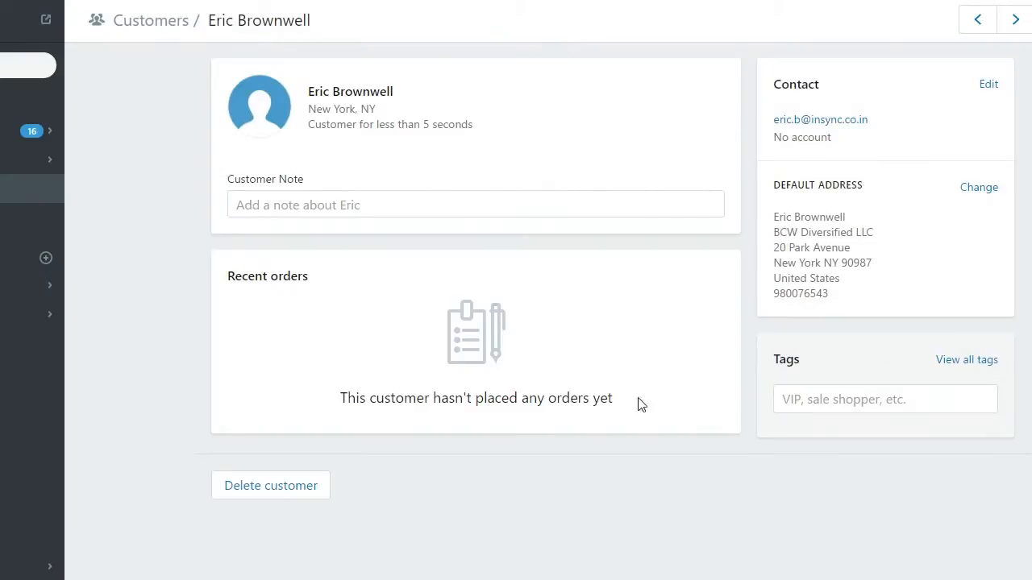
key(alt+Tab)
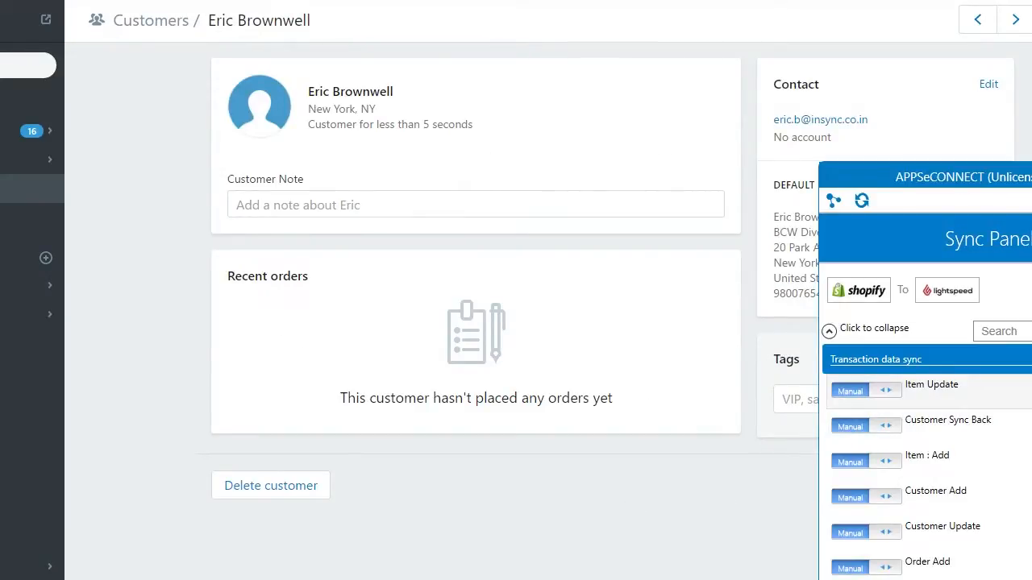
- Run the Shopify-to-Lightspeed customer update sync and close its successful transactions log
scroll(926, 422, down, 1)
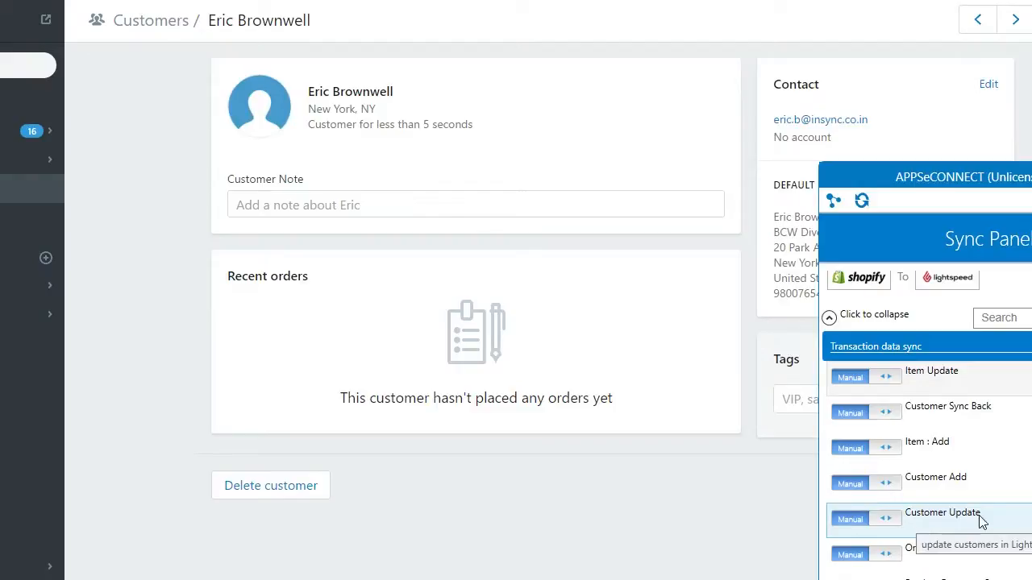
click(1030, 520)
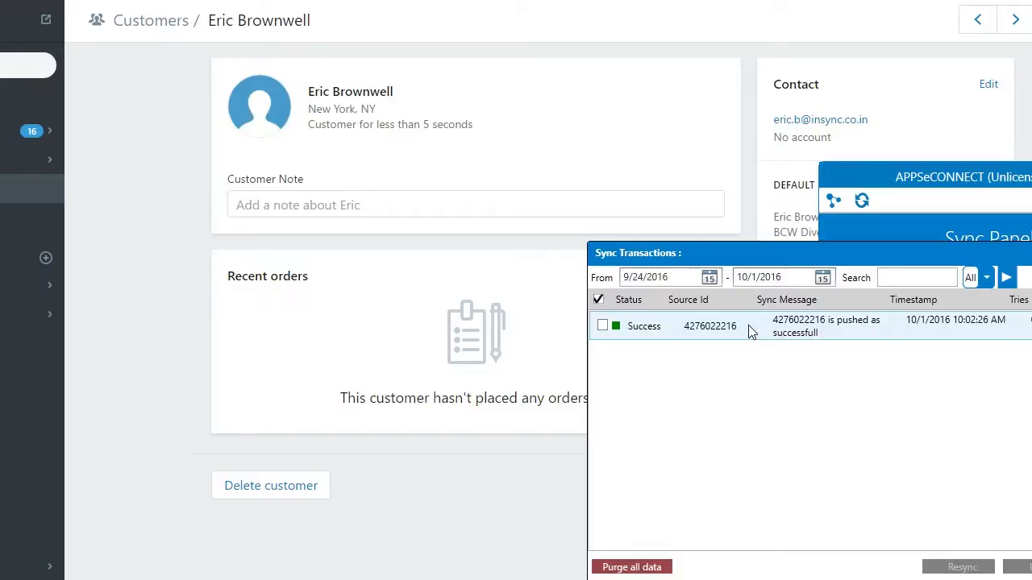
click(1031, 253)
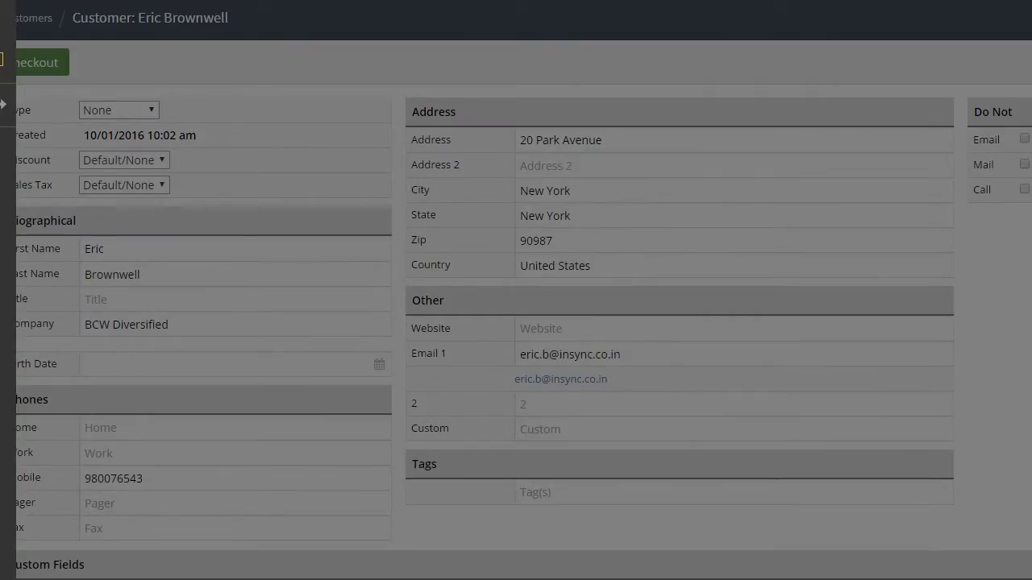
- View the synced customer's record in Lightspeed's customer list, then open a blank new-customer form
click(7, 255)
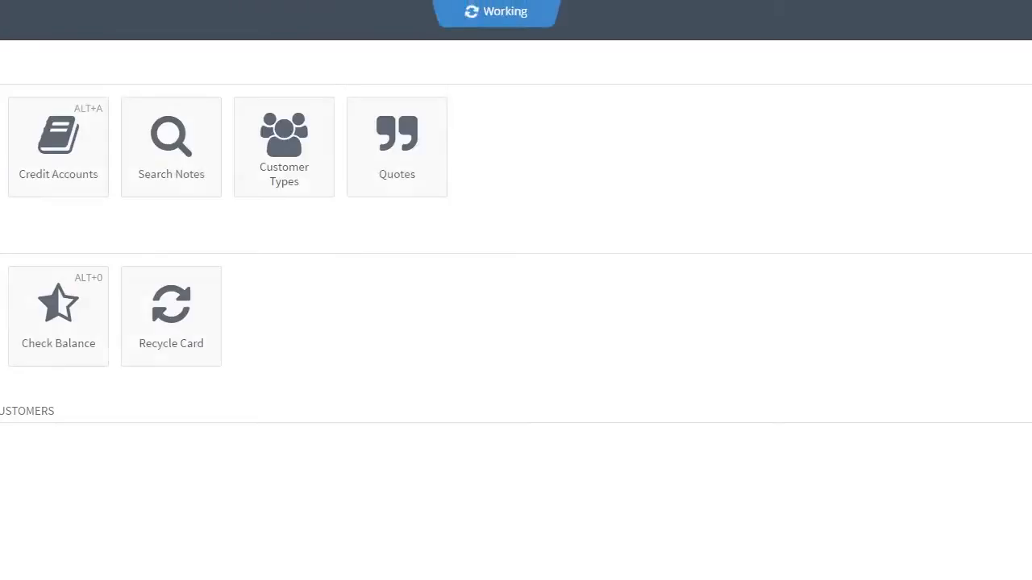
click(0, 149)
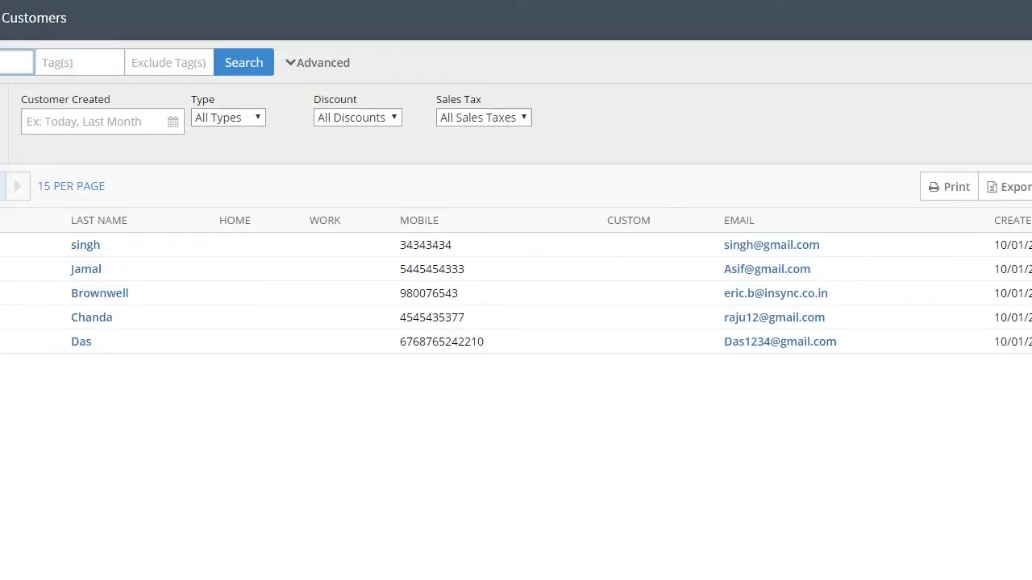
click(0, 293)
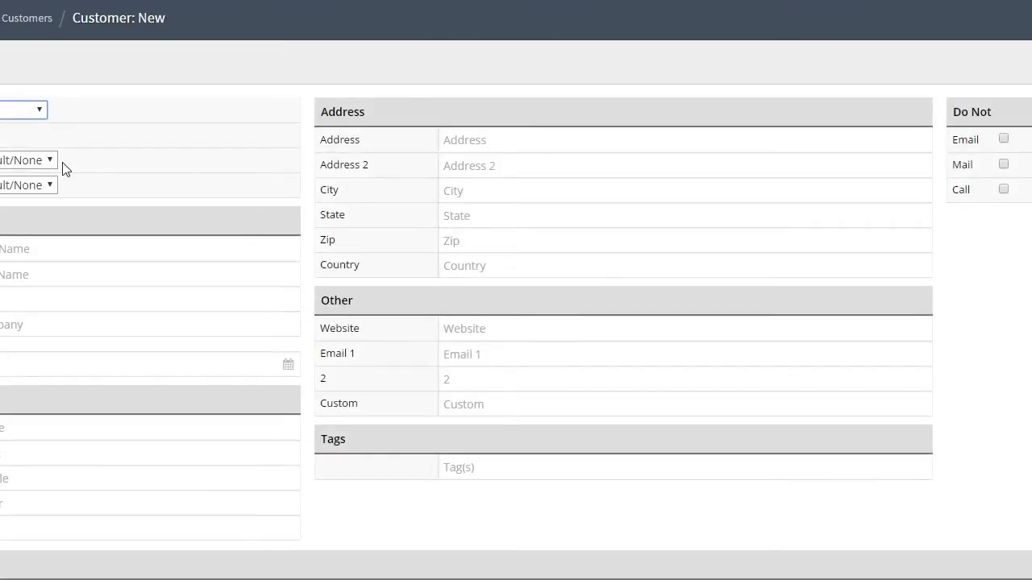
click(16, 249)
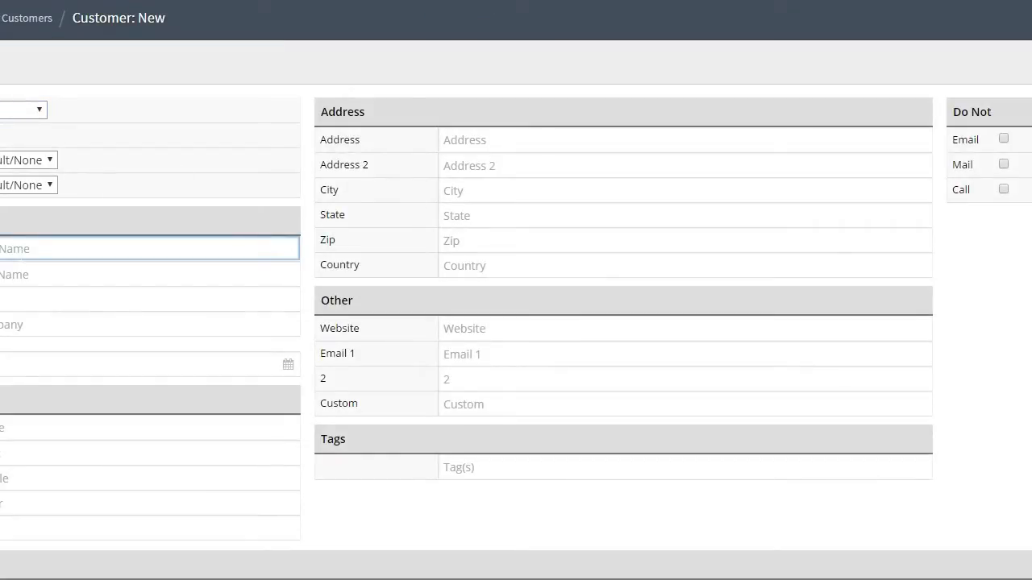
- Enter the customer's first and last name, company Sutton Silver and mobile number
text(J)
click(8, 274)
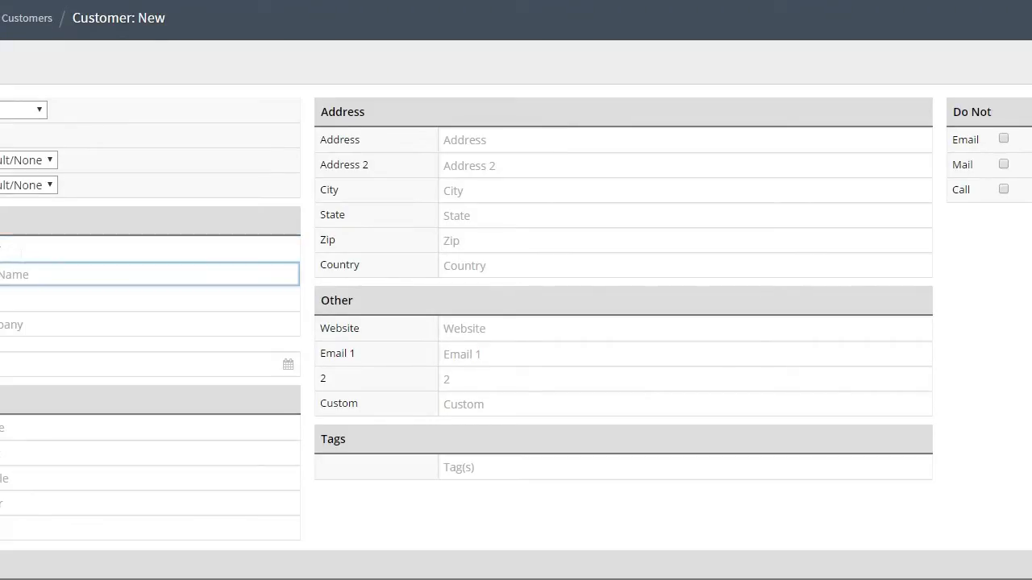
text(S)
text(n)
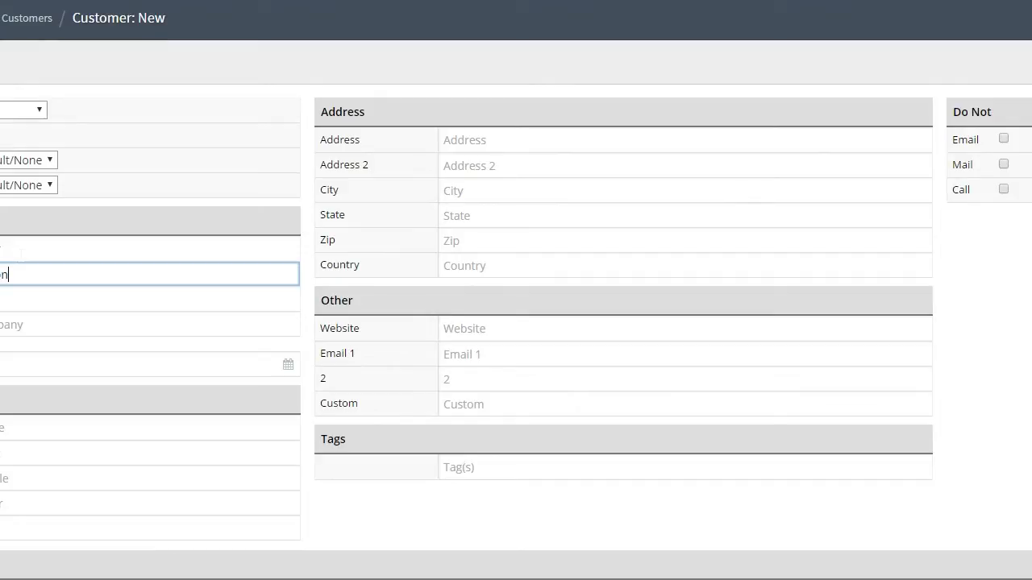
click(8, 324)
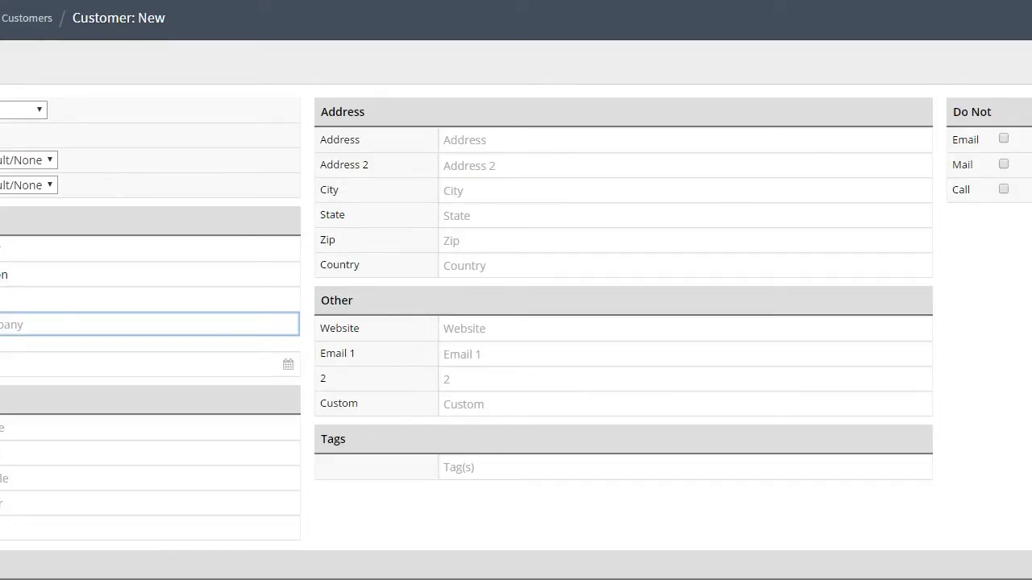
text(A)
text(n Silver)
click(33, 477)
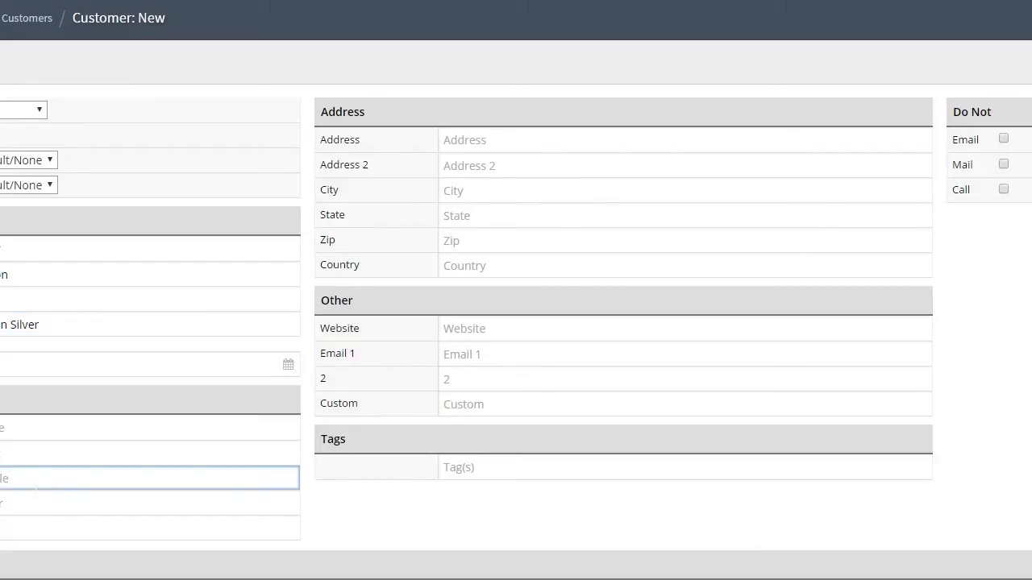
text(5)
text(07654)
text(3)
- Fill in the street address, city Quebec, state AL, zip, country CA and the e-mail
click(483, 139)
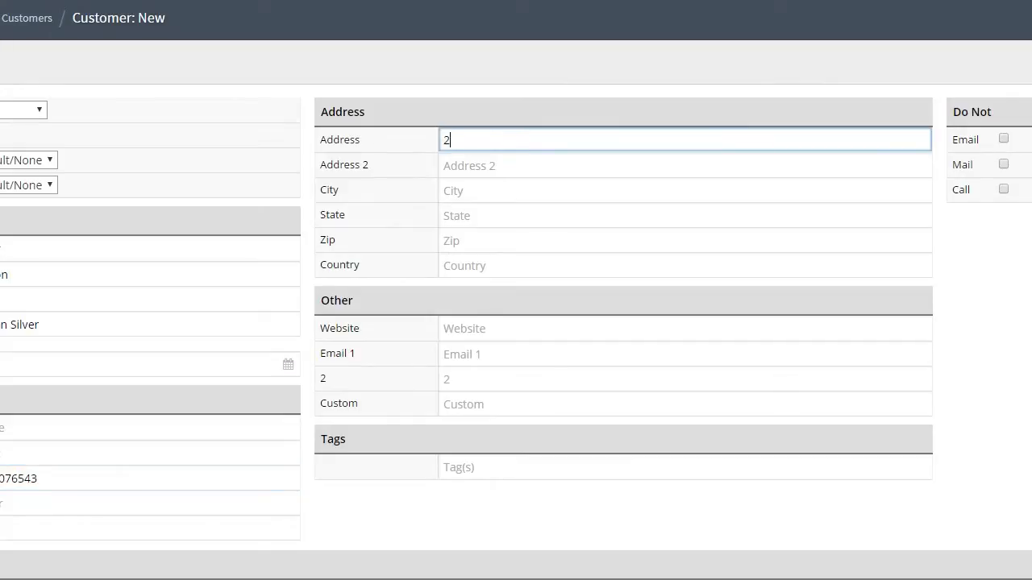
click(484, 190)
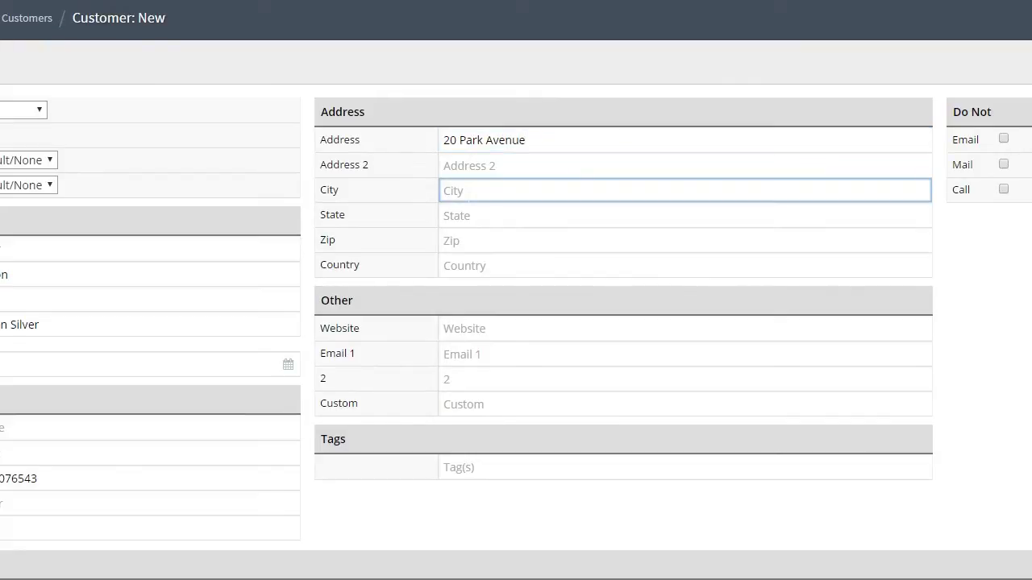
text(Quebec)
click(484, 215)
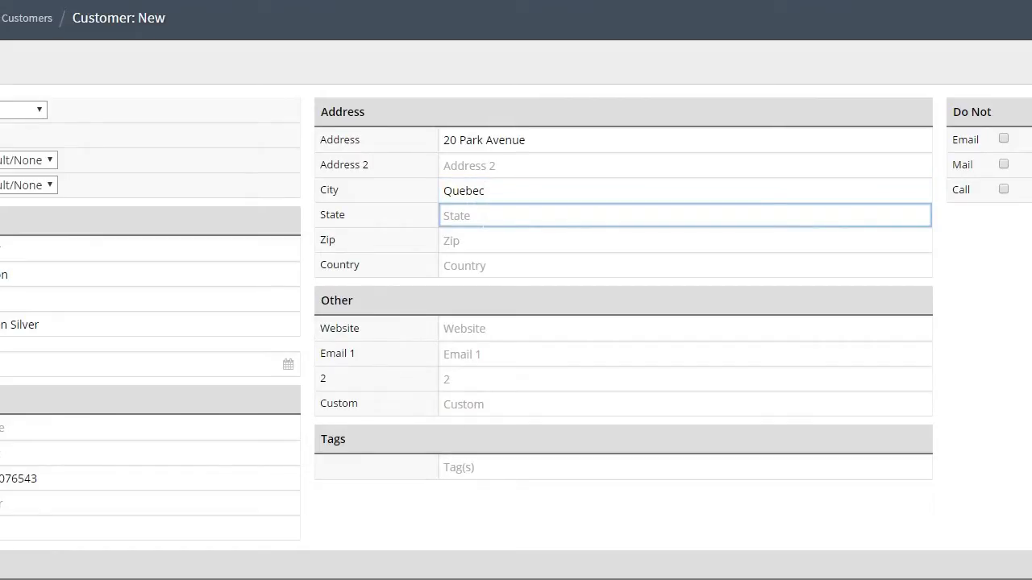
text(AL)
click(483, 241)
text(90987)
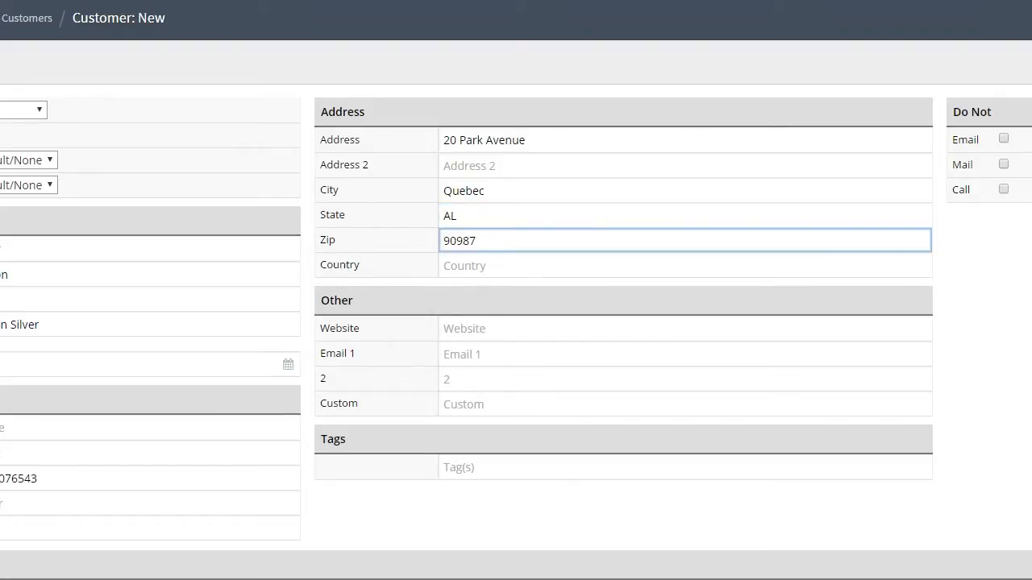
click(483, 266)
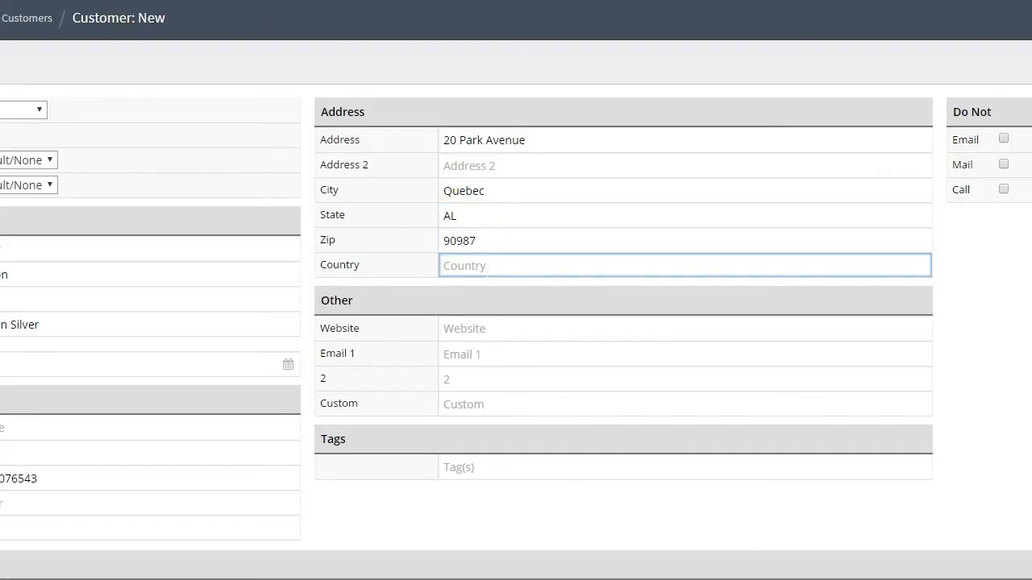
text(CA)
click(484, 354)
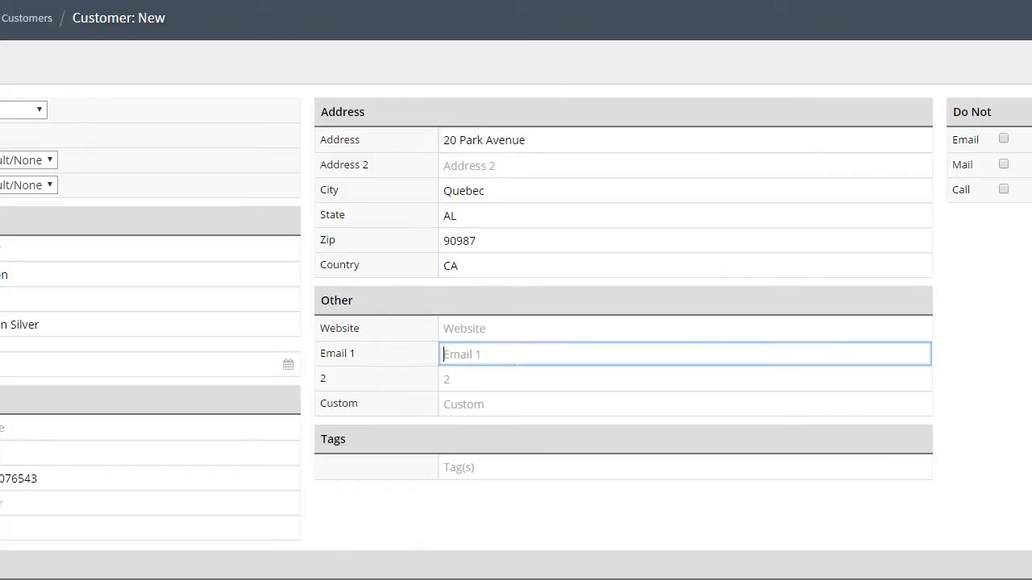
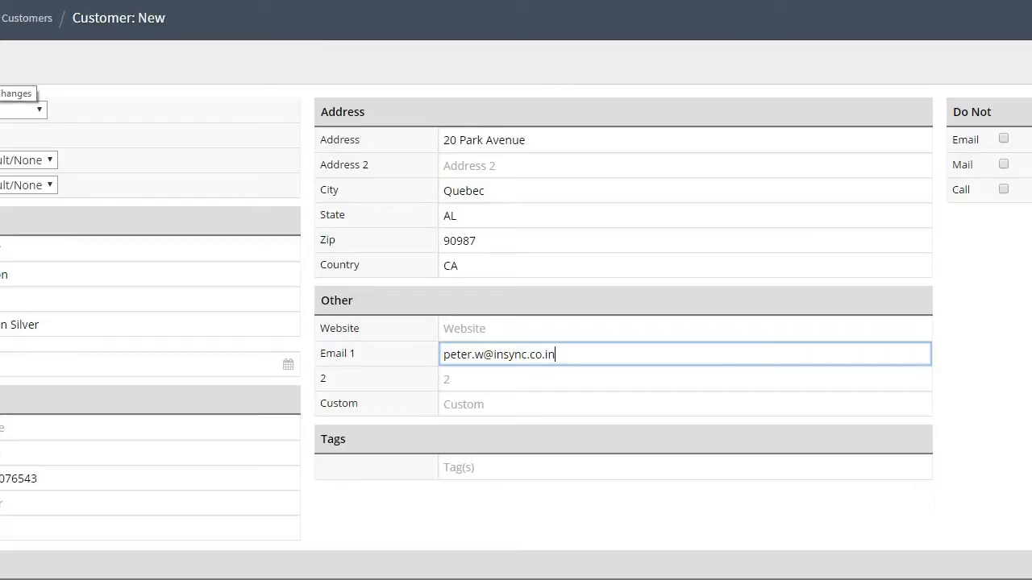
- Save the Lightspeed customer, run the Lightspeed-to-Shopify Customer Add sync, and close its log
click(1, 68)
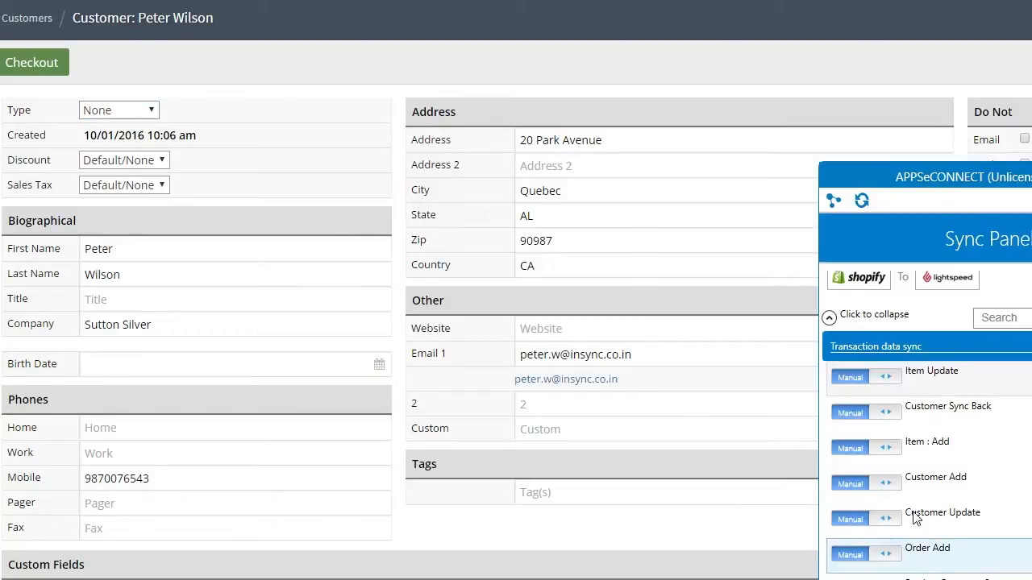
click(828, 320)
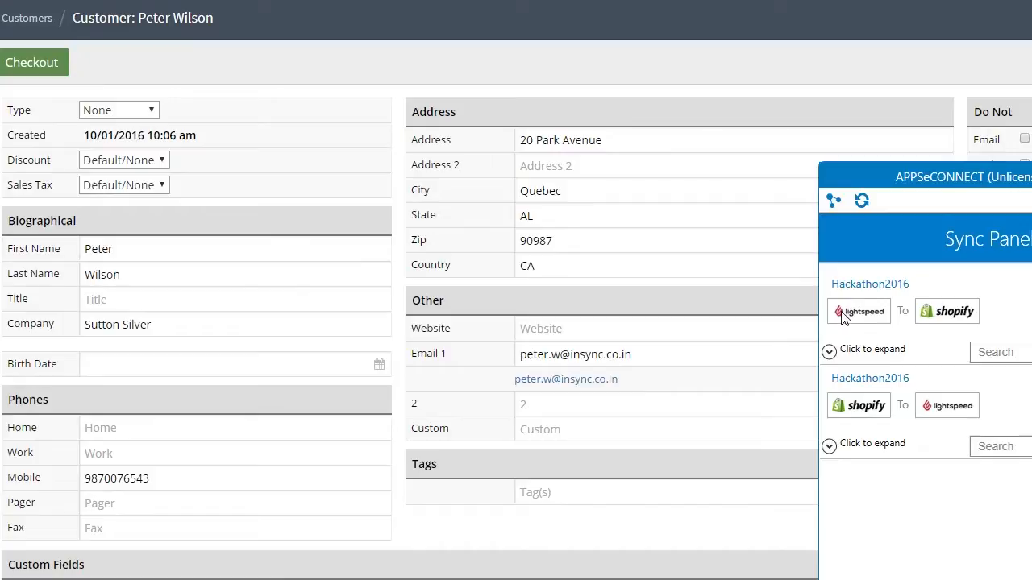
click(829, 351)
scroll(1007, 436, down, 1)
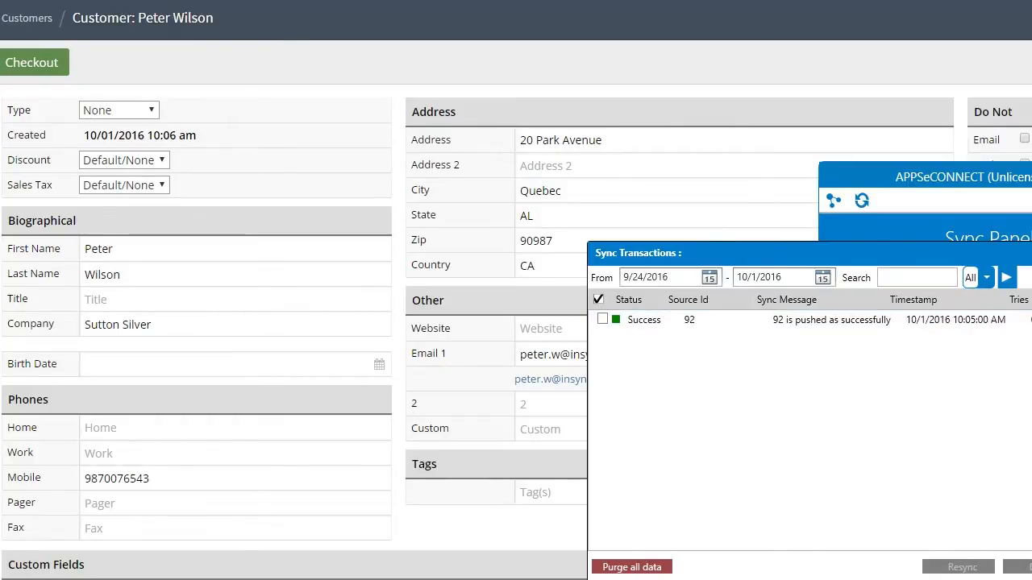
key(Escape)
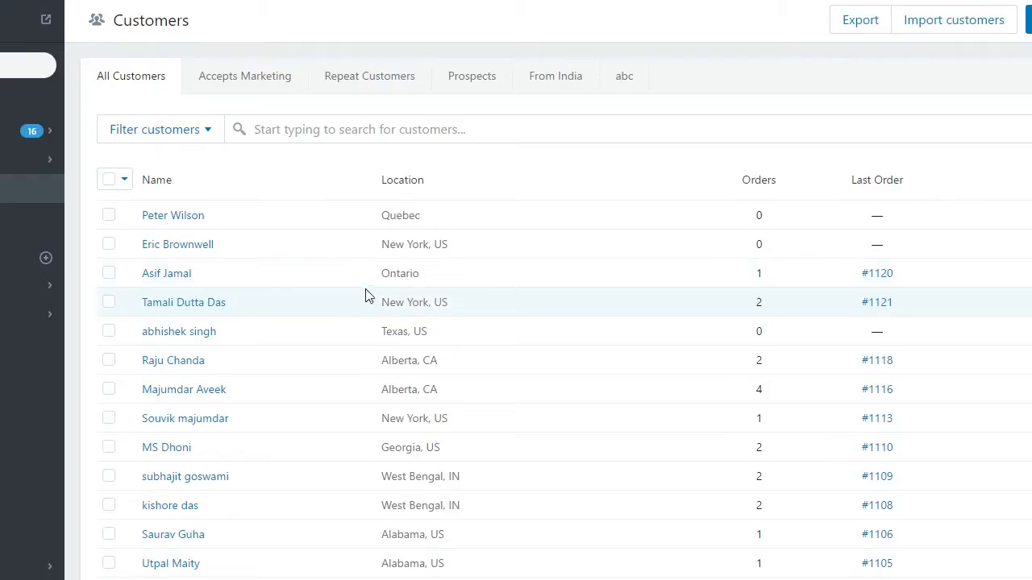
- Review the Quebec customer's profile and default address details, then go to Products
click(175, 219)
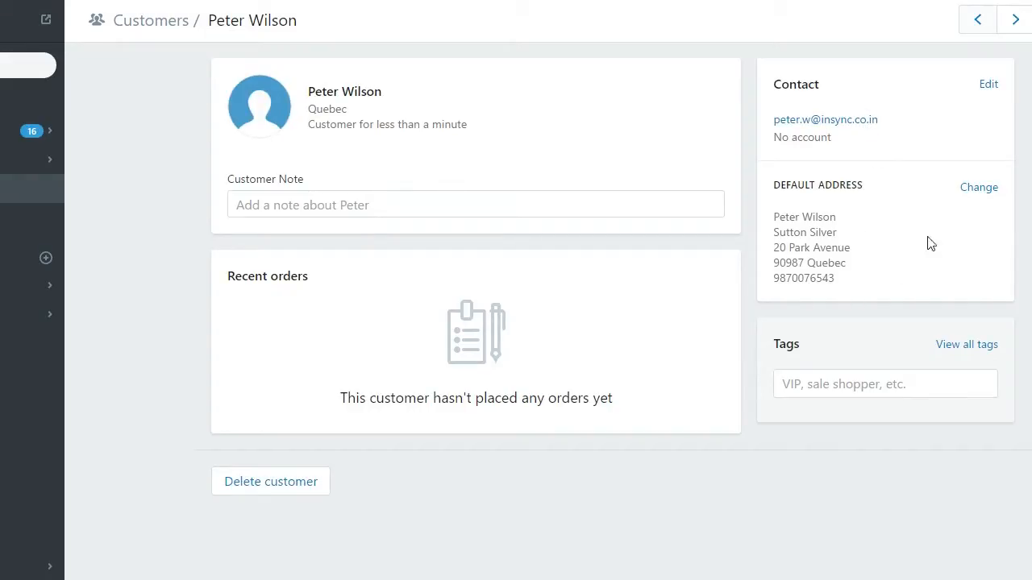
click(976, 197)
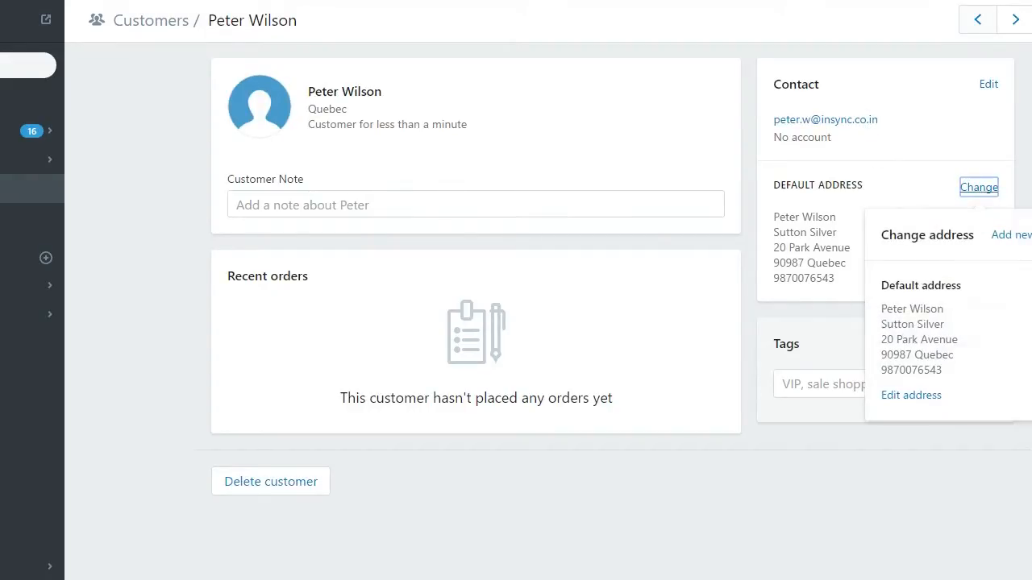
click(911, 396)
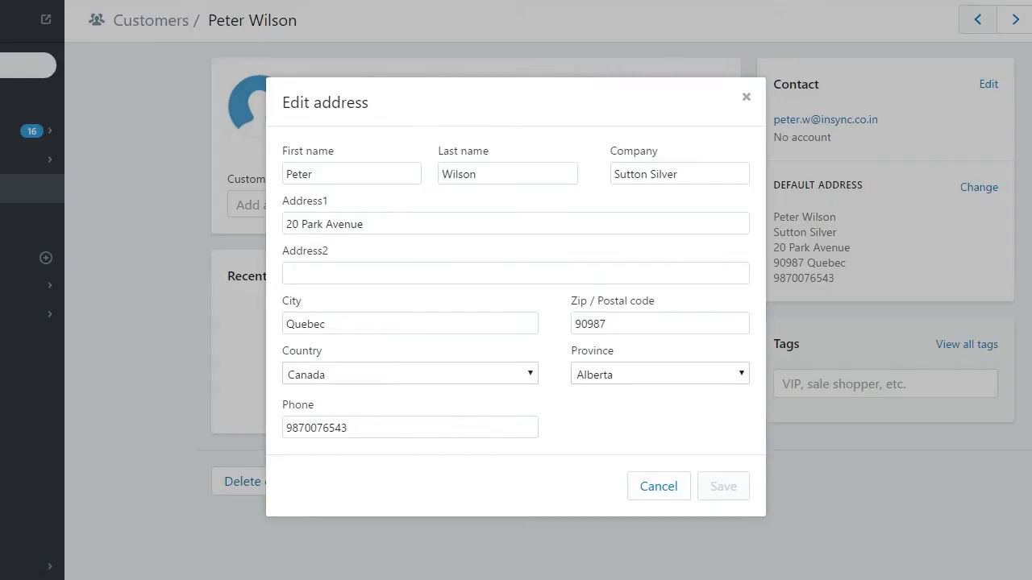
click(746, 98)
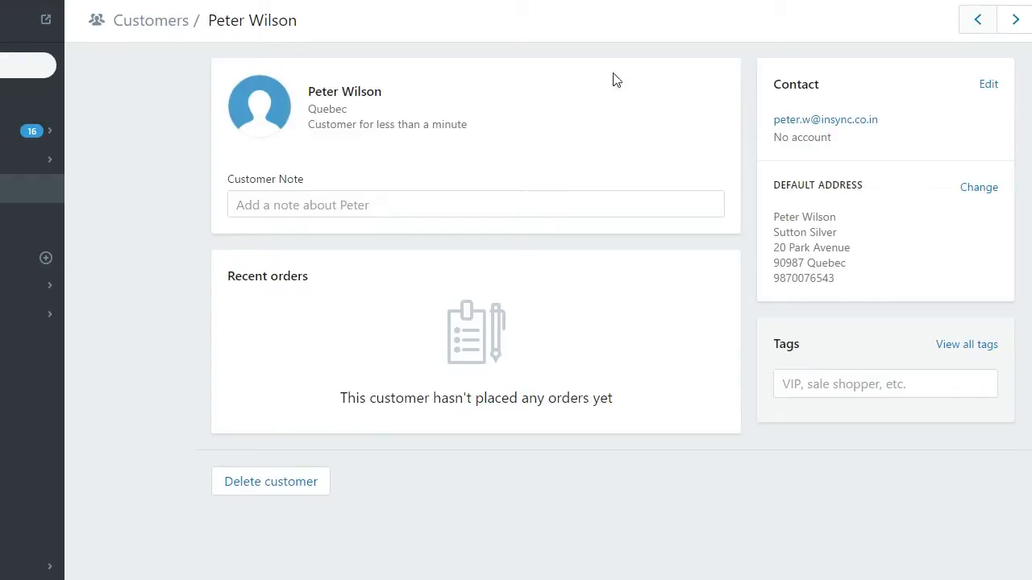
click(1, 162)
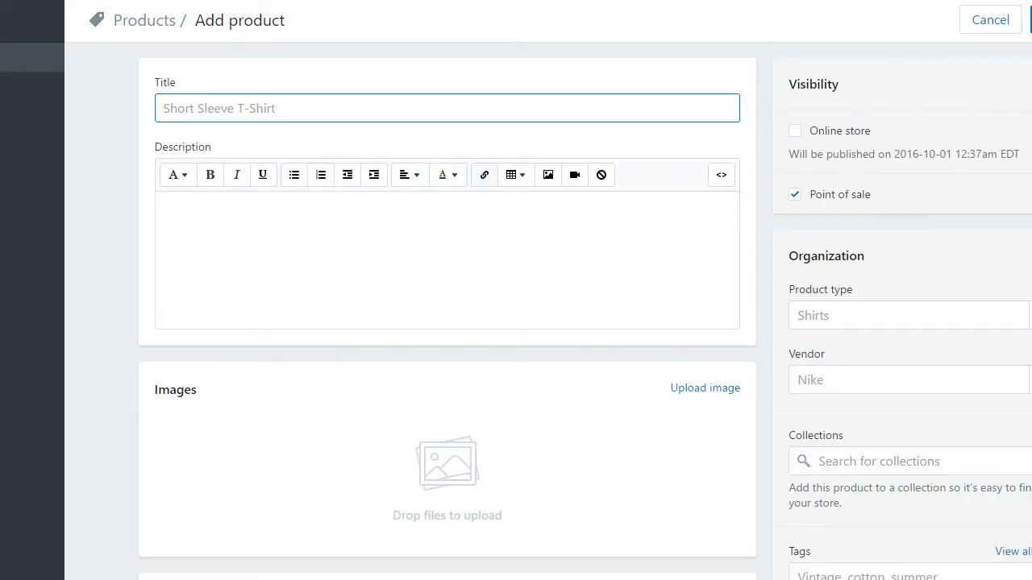
- Title the product 'Nokia Lumia 1110' and paste the same name into the description
text(Nok)
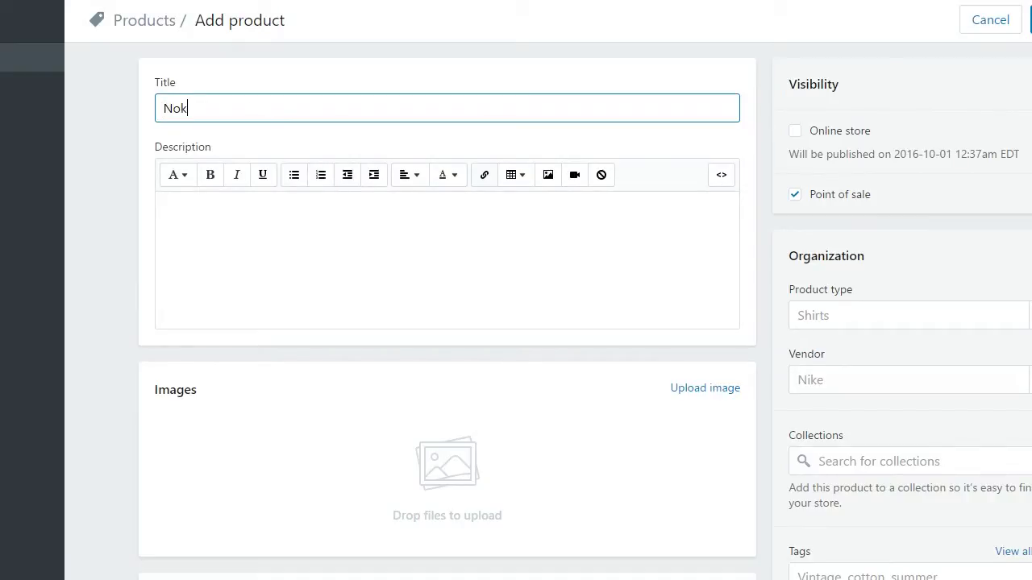
text(ia Lumia 1110)
drag(266, 108, 156, 105)
key(ctrl+c)
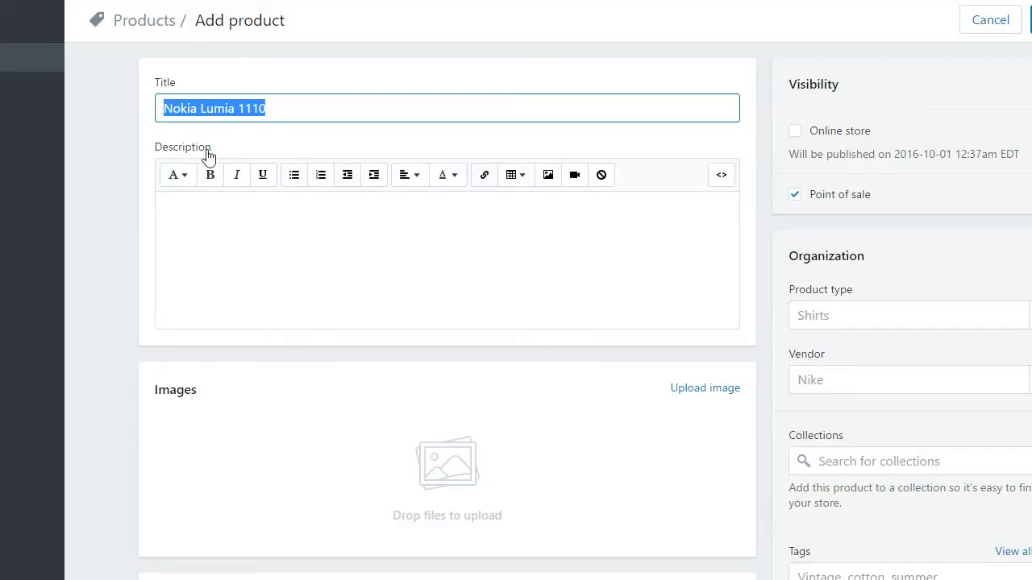
click(211, 208)
key(ctrl+v)
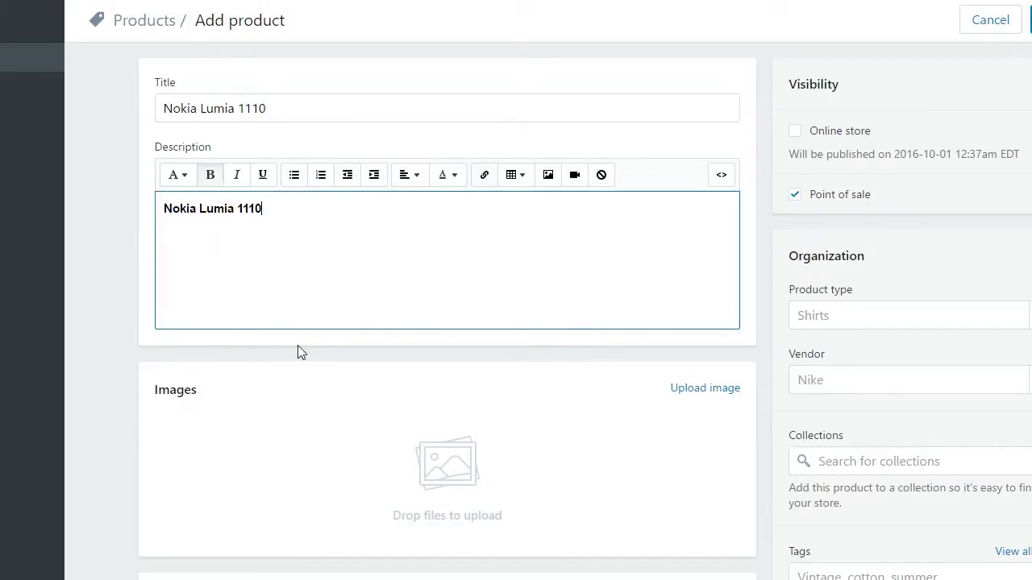
- Set both the price and compare-at price to 500
scroll(297, 350, down, 2)
scroll(290, 334, down, 1)
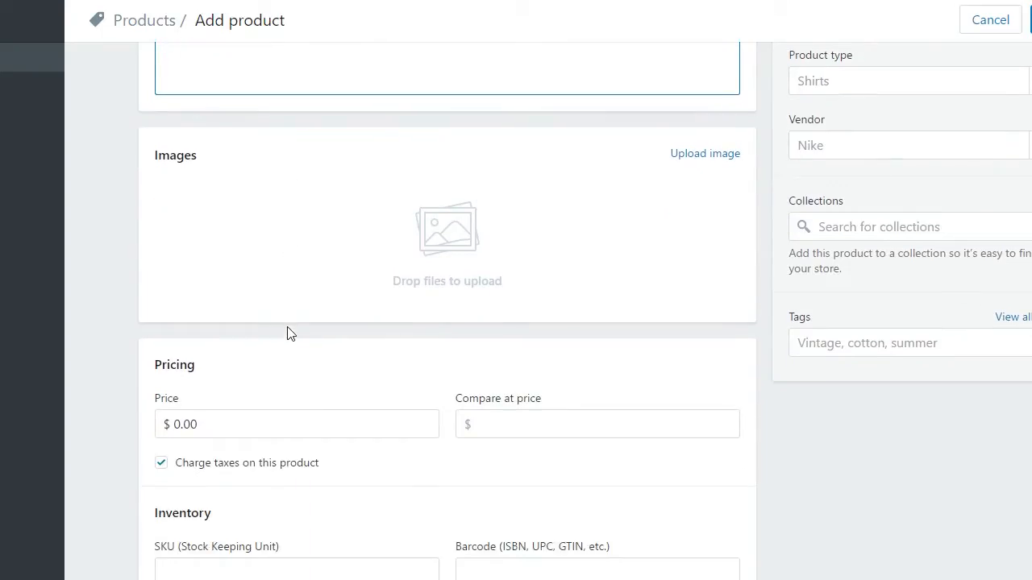
click(233, 412)
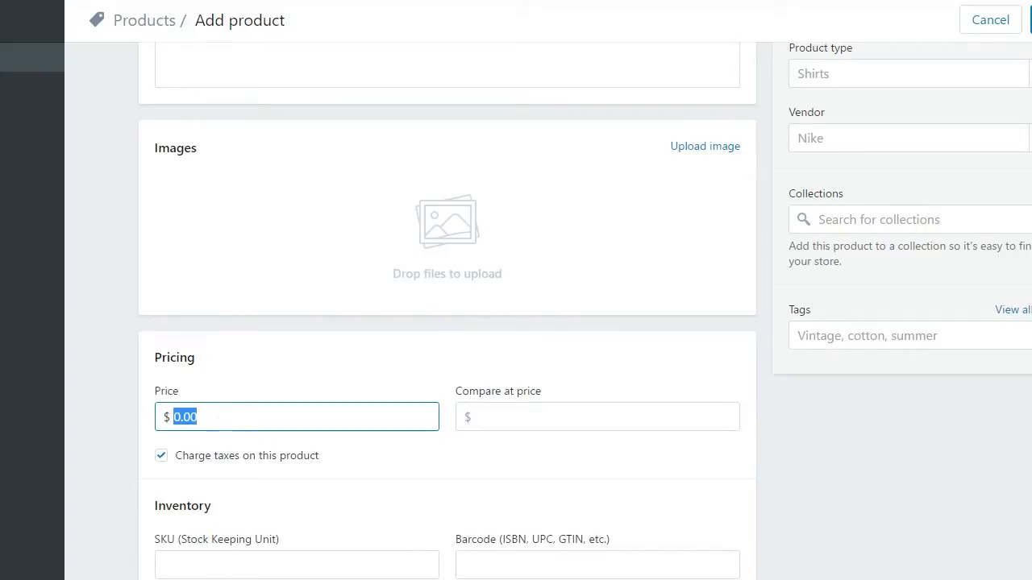
text(500)
key(Tab)
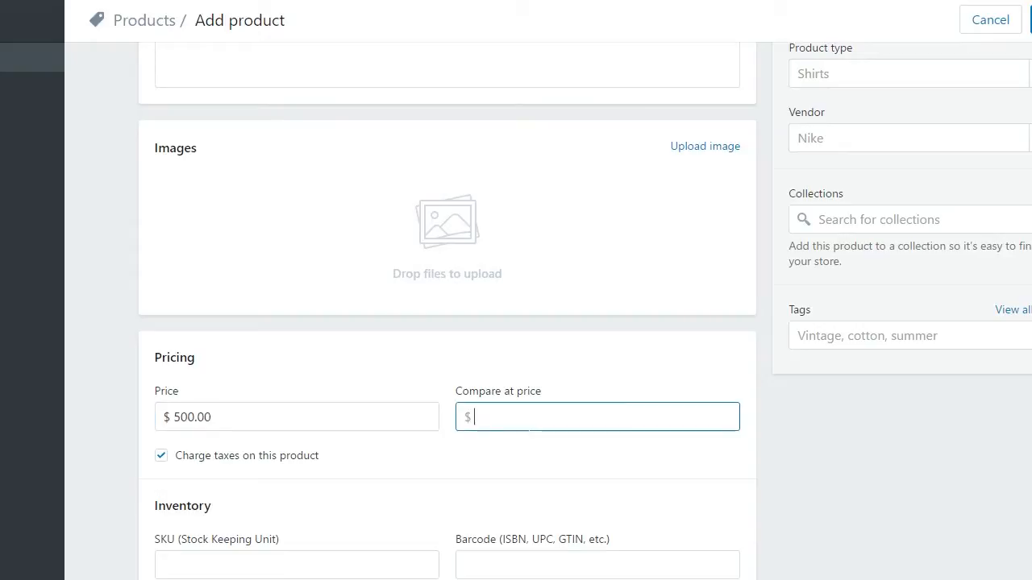
text(500)
- Give the product SKU NL1110 and have Shopify track its inventory
scroll(529, 424, down, 1)
click(347, 483)
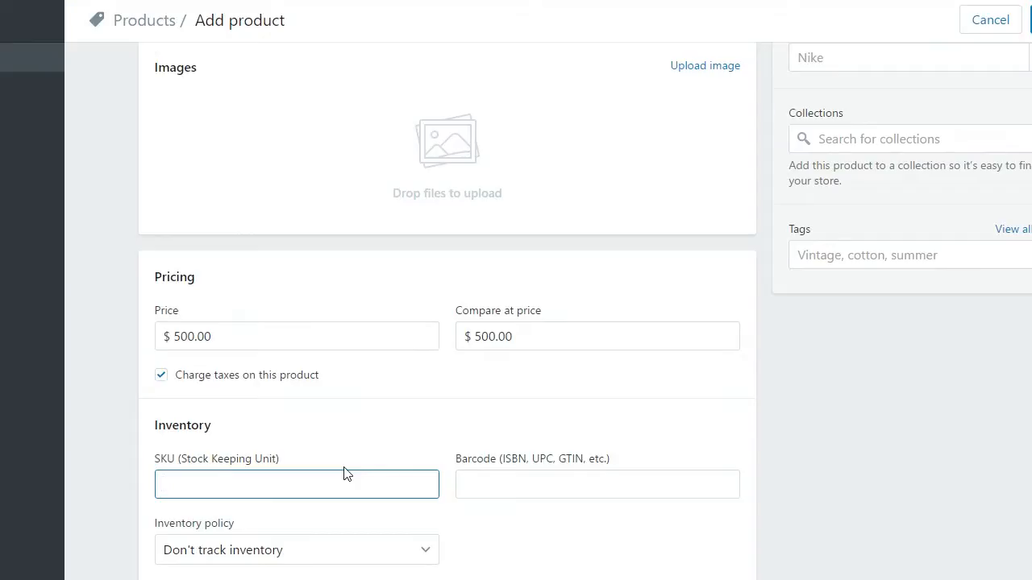
text(NL111)
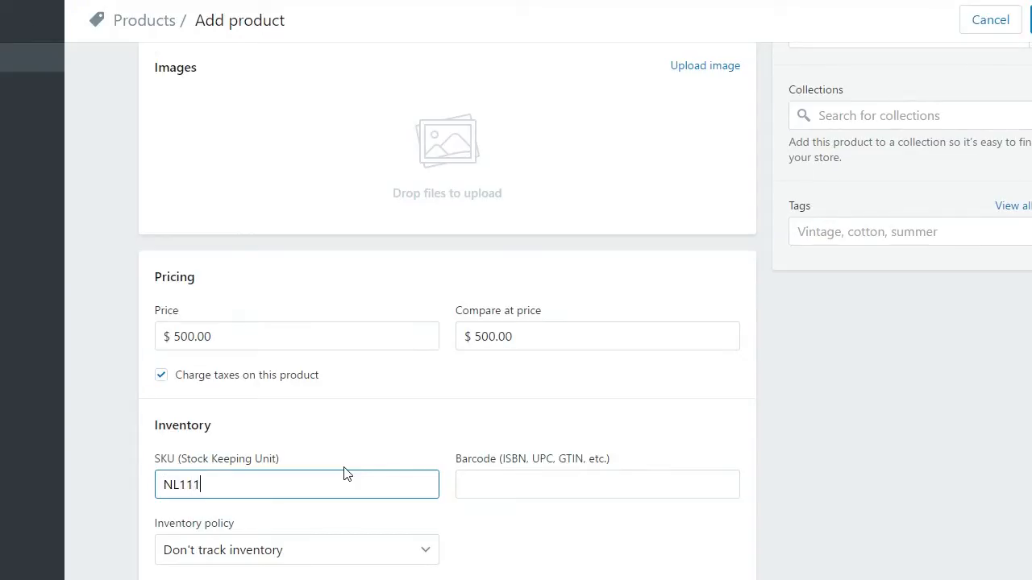
text(0)
scroll(293, 457, down, 1)
click(286, 477)
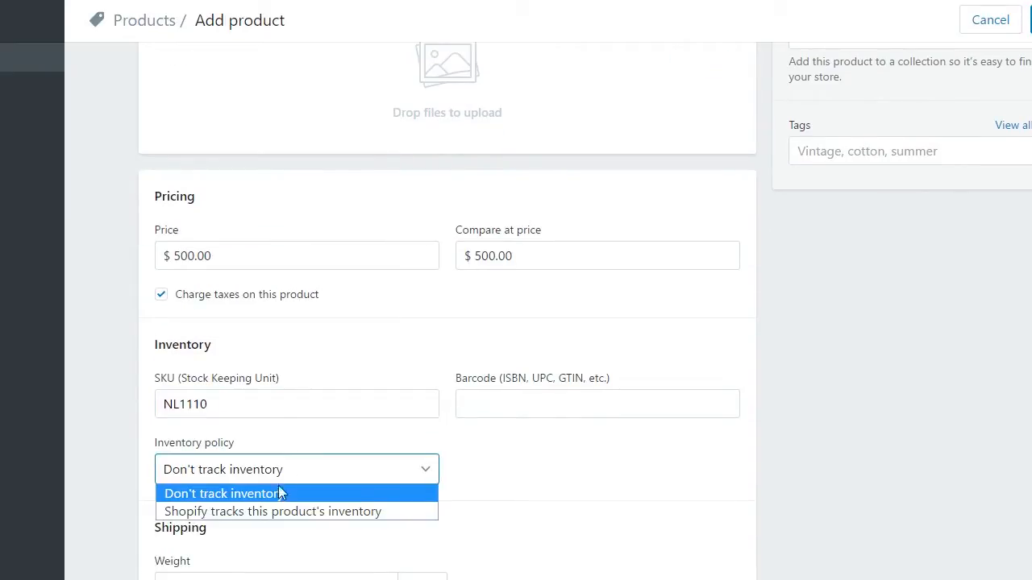
click(272, 516)
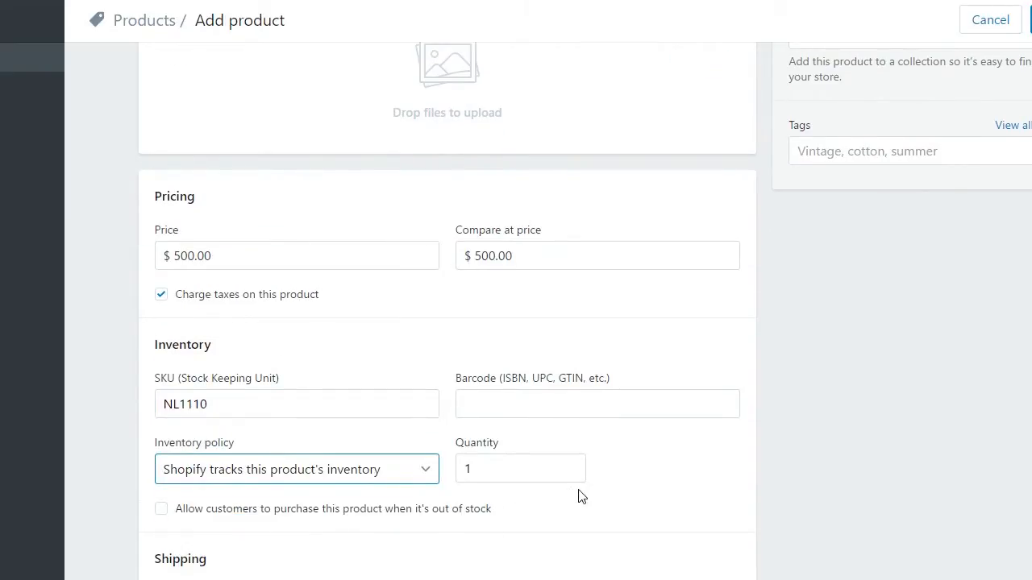
scroll(578, 494, down, 1)
scroll(579, 493, down, 4)
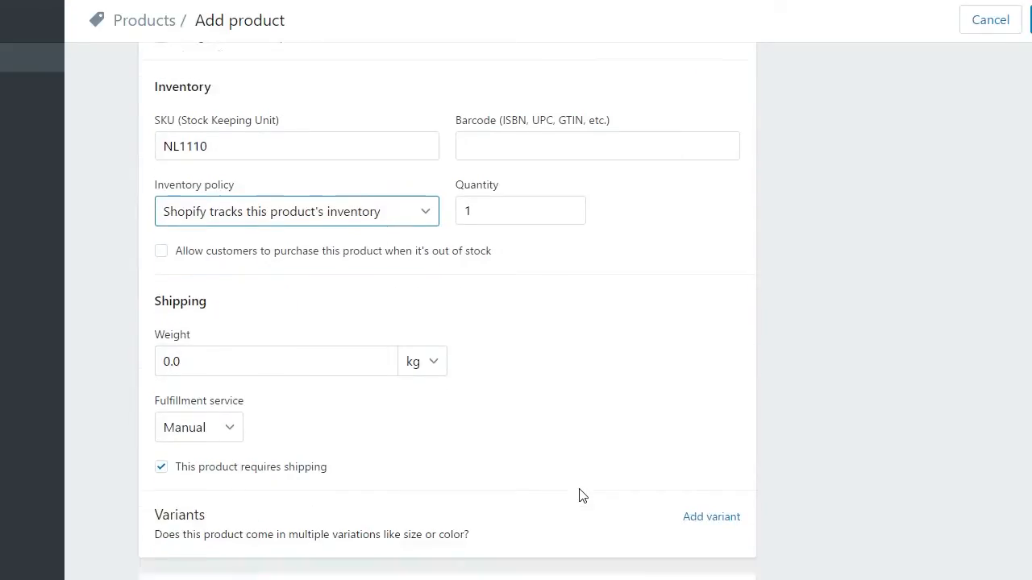
scroll(582, 495, up, 10)
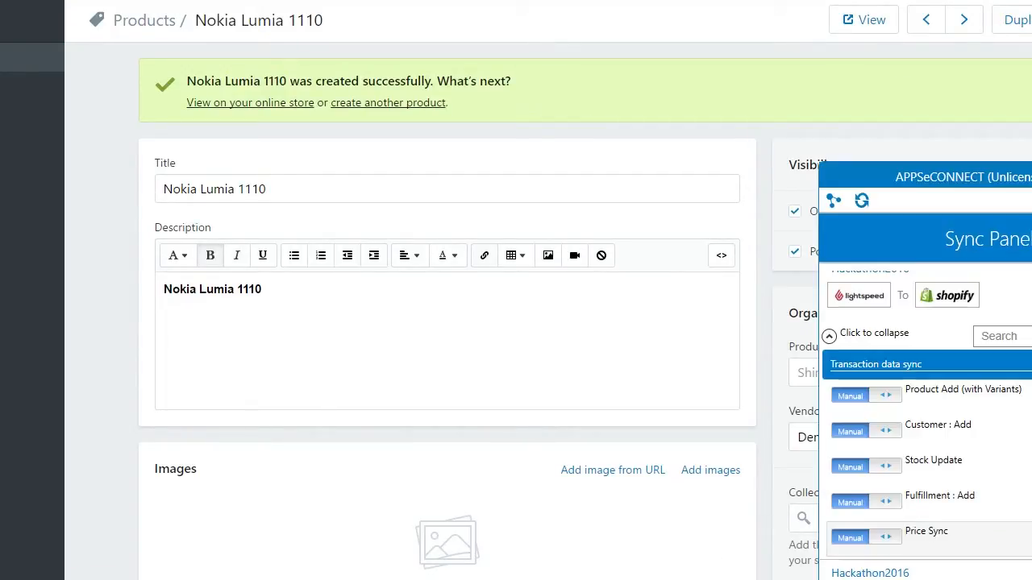
- Collapse the Lightspeed-to-Shopify Hackathon2016 entry and expand the Shopify-to-Lightspeed sync list
click(830, 335)
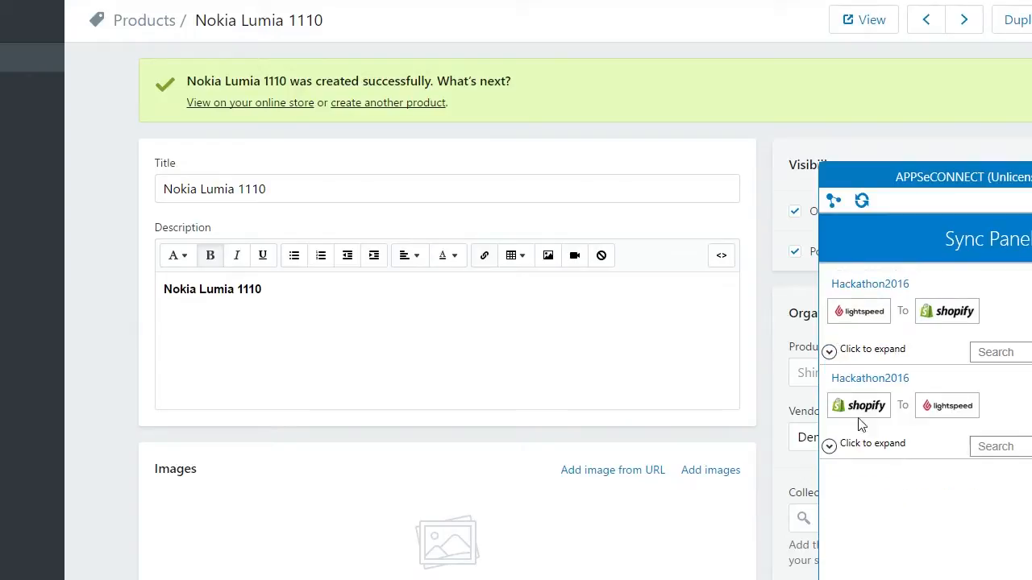
click(829, 446)
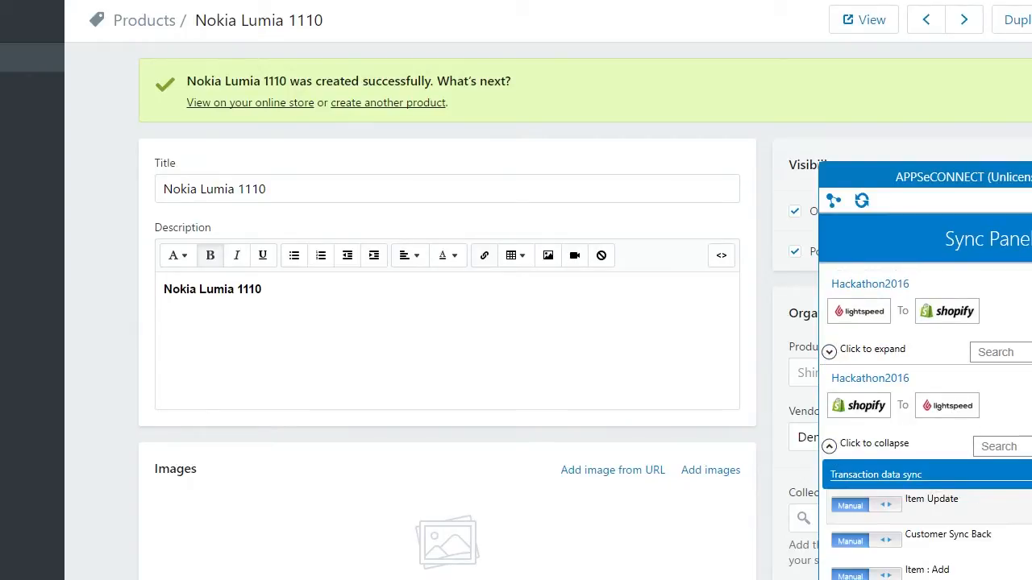
scroll(925, 426, down, 3)
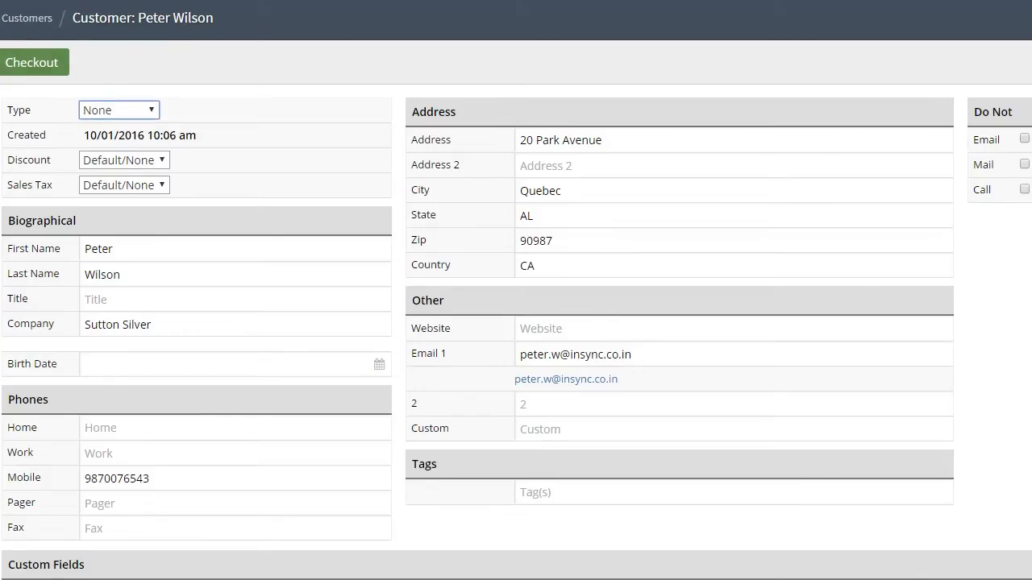
- List all Lightspeed inventory items and find the synced 500.00 product with zero stock
click(1, 71)
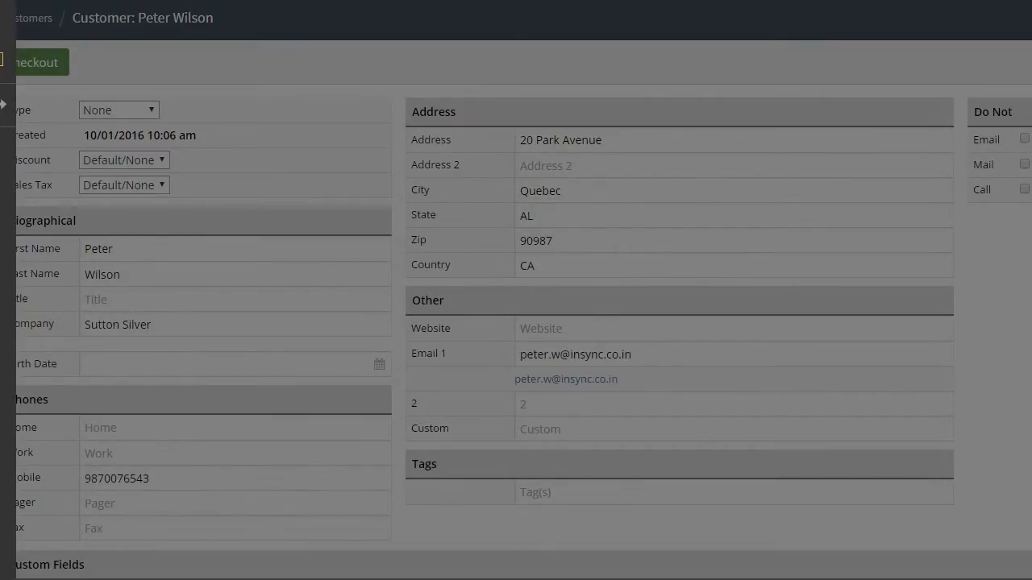
click(12, 194)
click(2, 153)
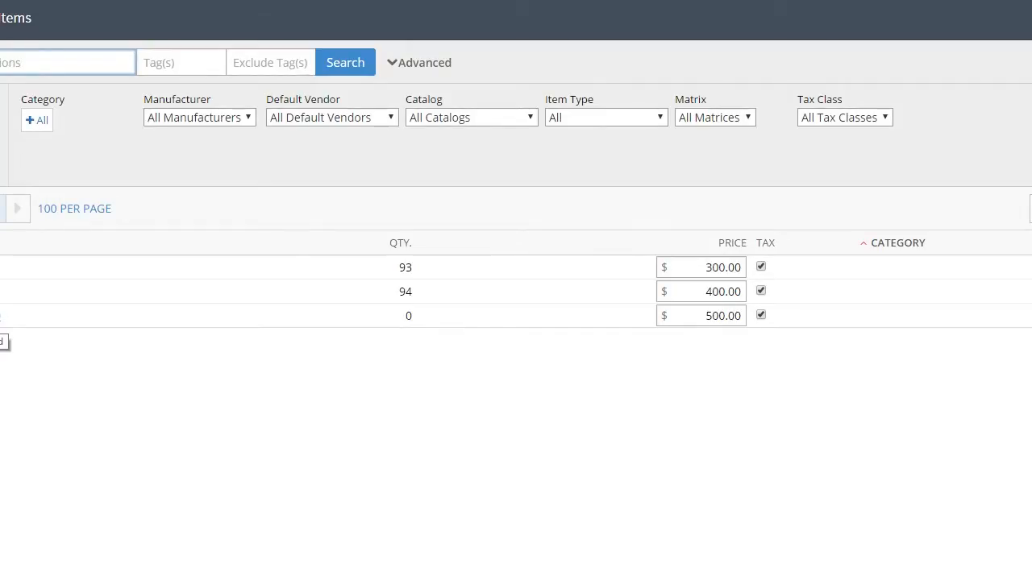
click(30, 358)
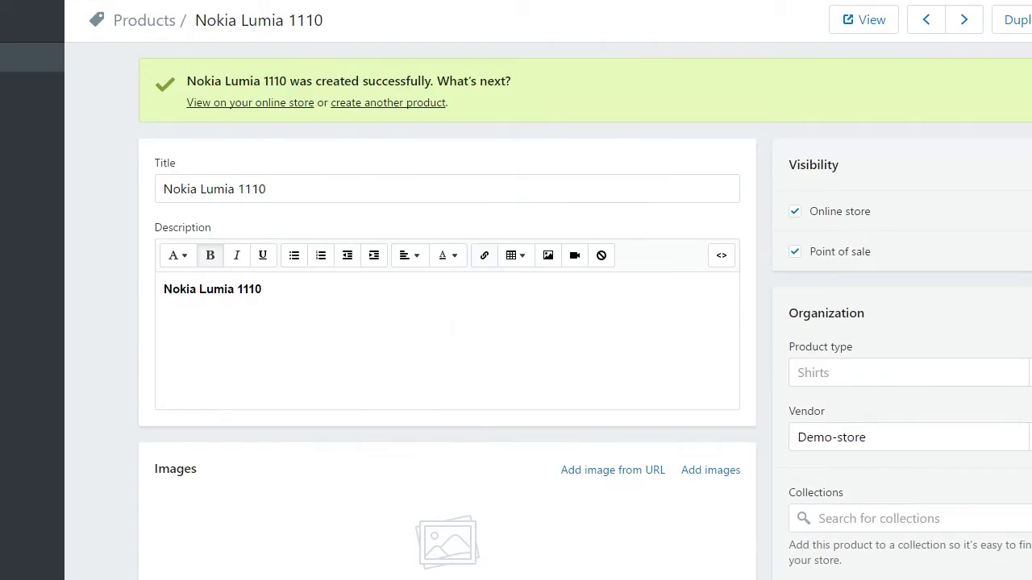
scroll(448, 328, down, 3)
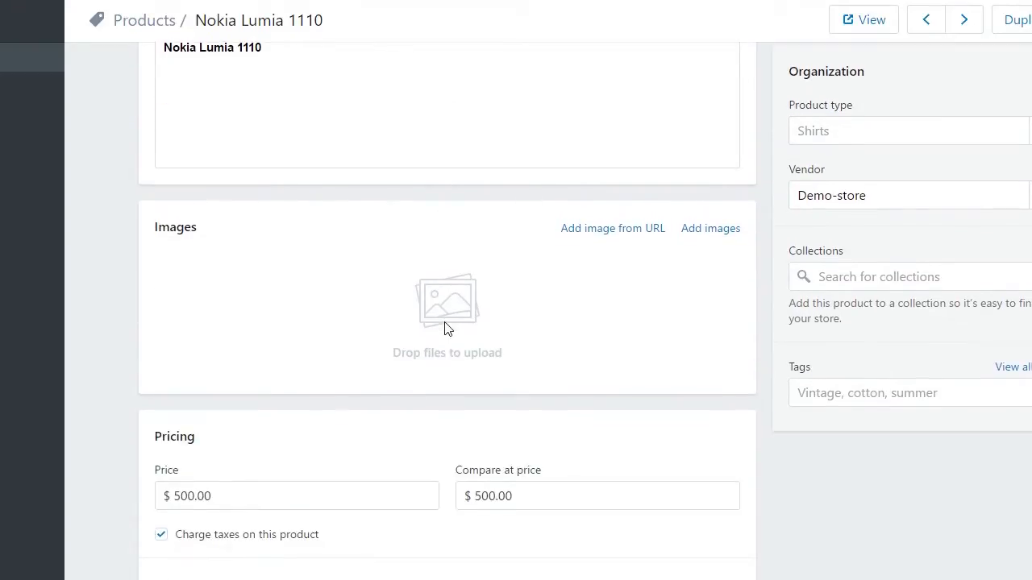
- Change the Nokia Lumia 1110 price and compare-at price from 500.00 to 550.00
scroll(445, 328, down, 2)
click(266, 340)
drag(194, 336, 200, 336)
click(195, 336)
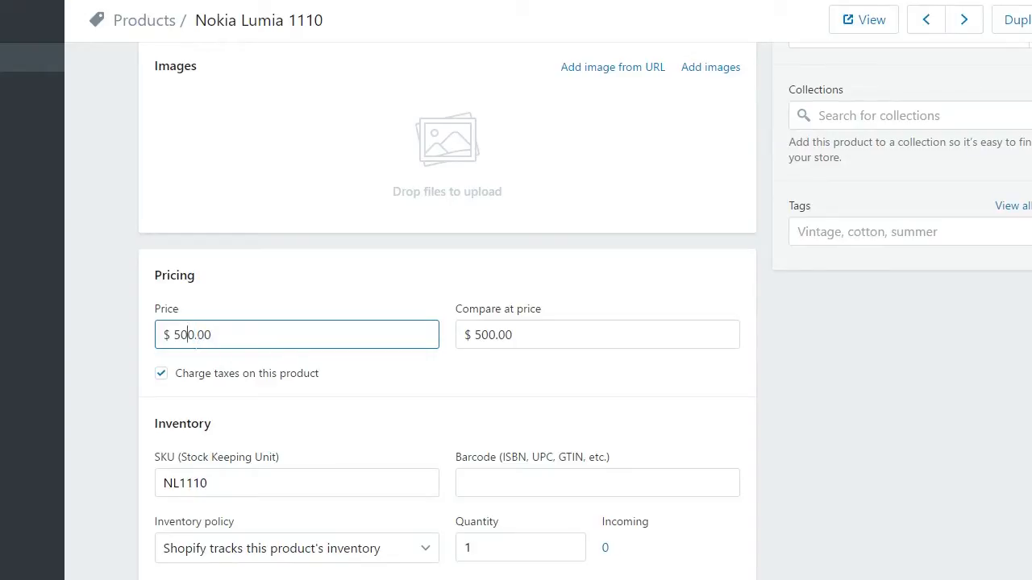
key(BackSpace)
text(5)
click(492, 336)
key(BackSpace)
text(5)
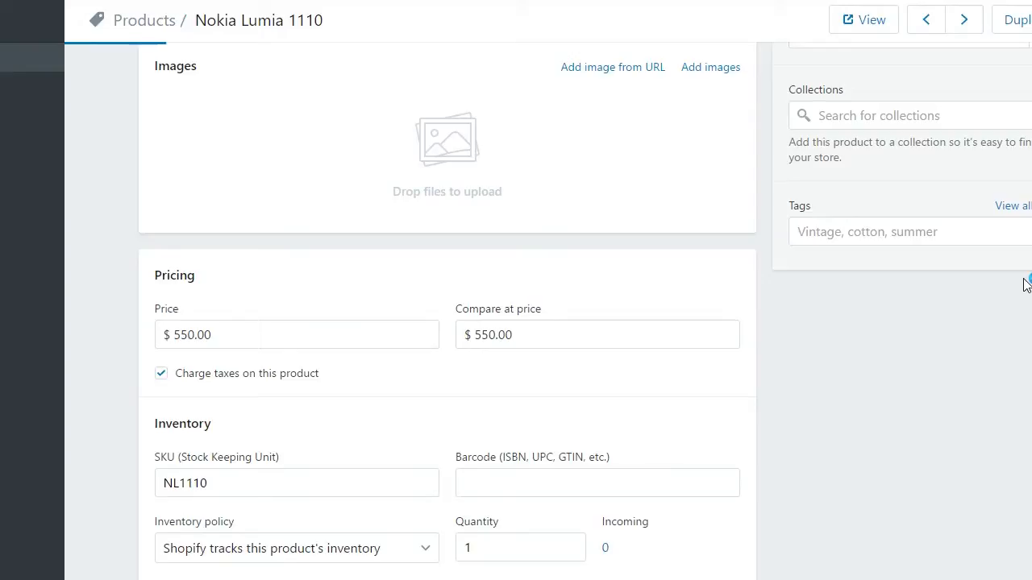
scroll(1025, 281, down, 1)
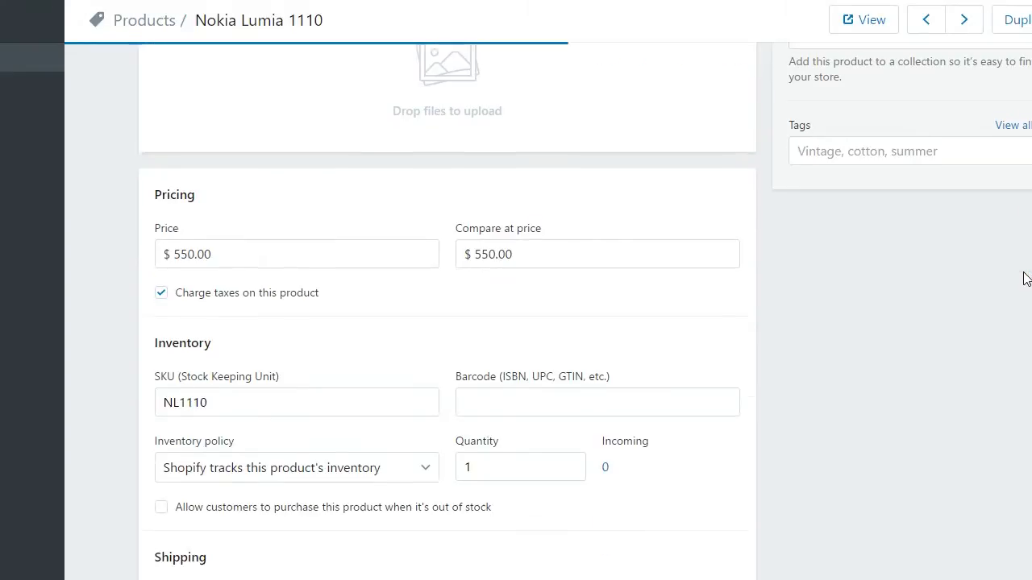
scroll(786, 287, up, 5)
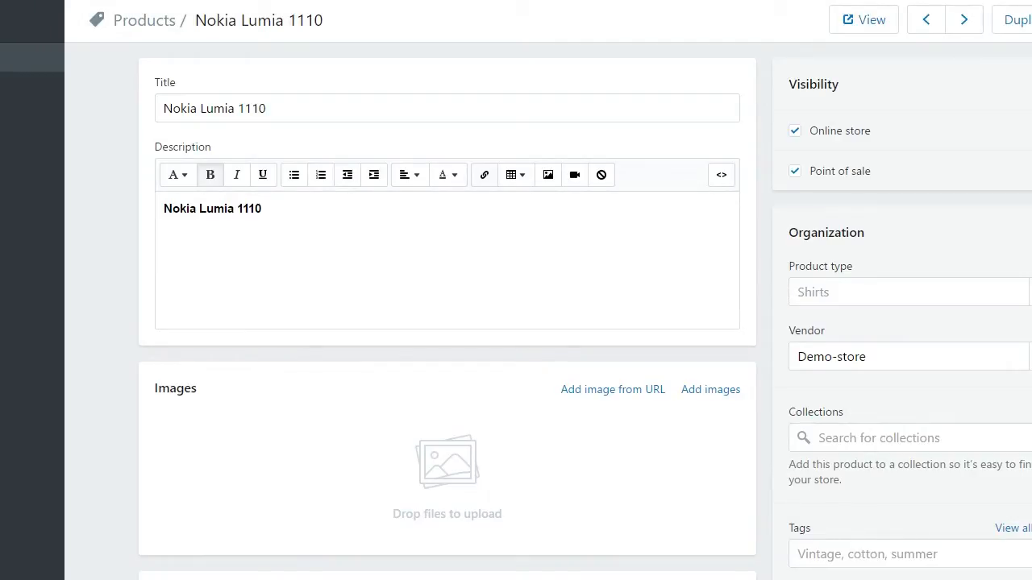
- Run the Shopify-to-Lightspeed Item Update sync and close the Sync Transactions log after Success
click(886, 579)
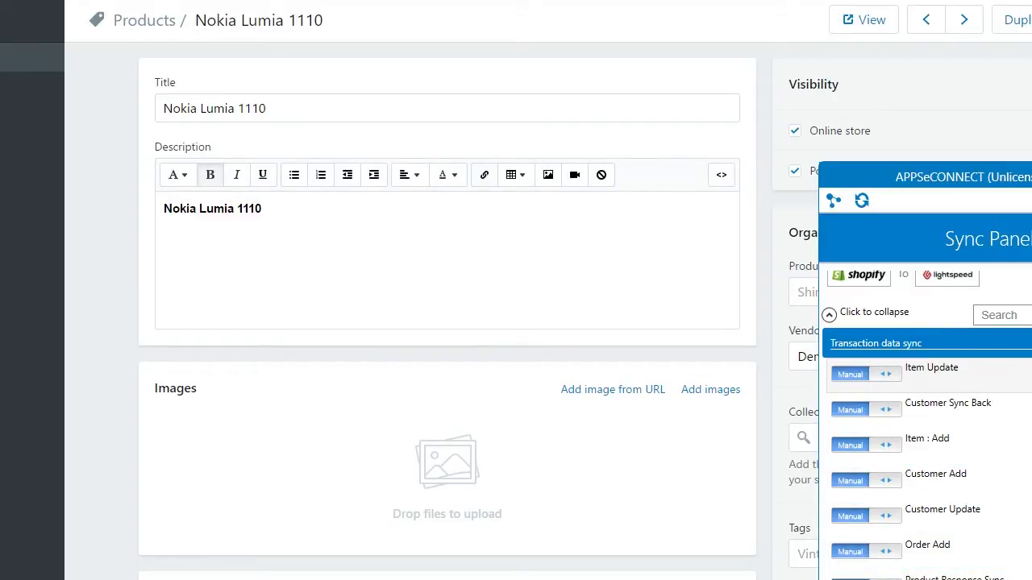
click(1027, 376)
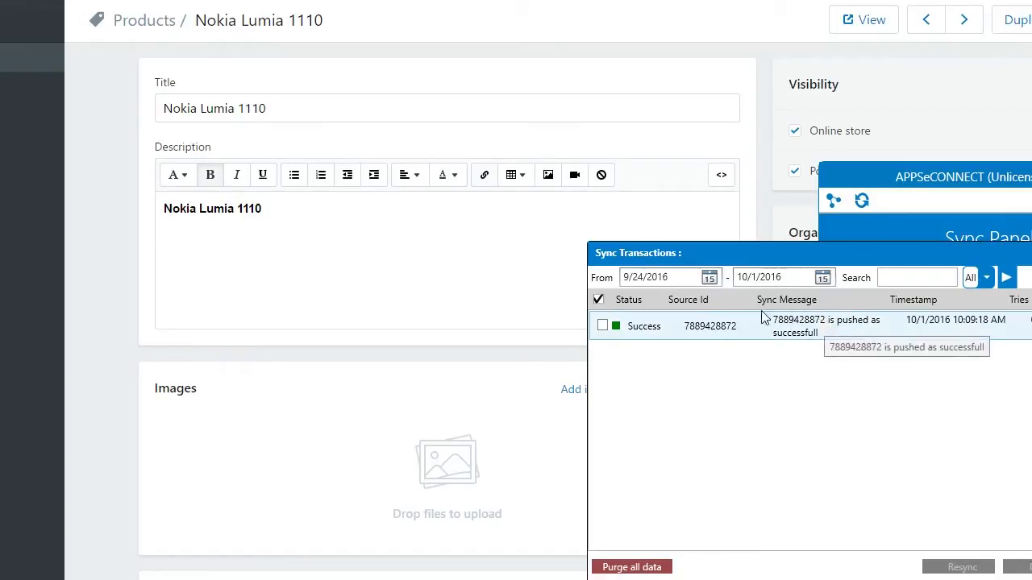
click(1030, 253)
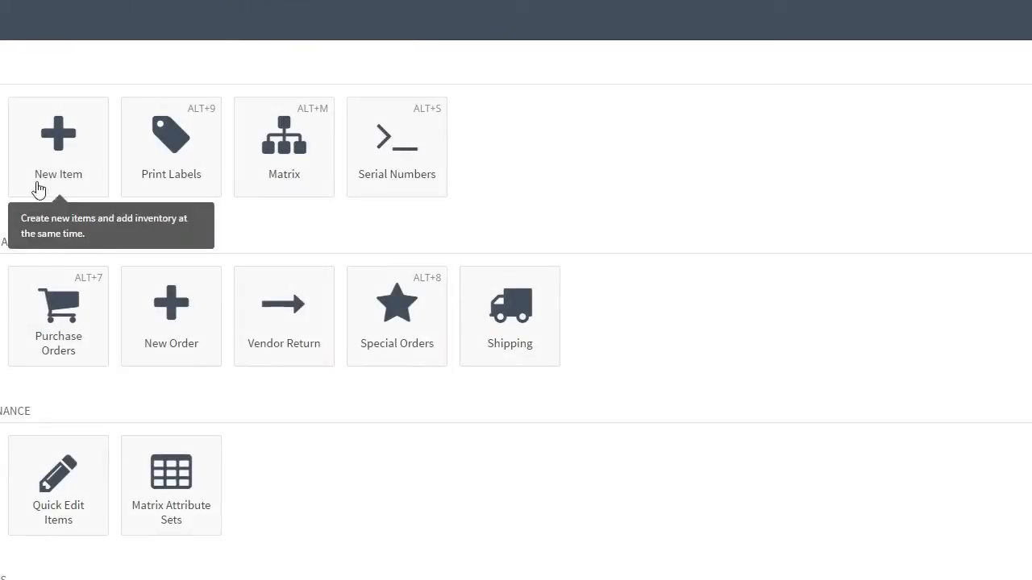
- Open the Nokia Lumia 1110 record from Lightspeed's inventory items list
click(3, 169)
click(1, 318)
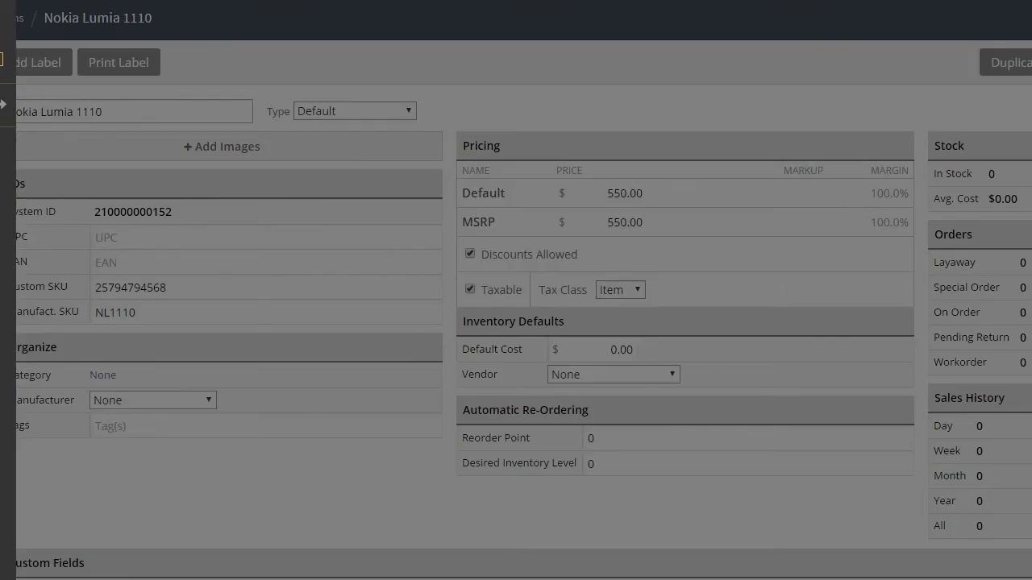
- Save a new Nokia Lumia 1120 item with manufacturer SKU NL1120 and 550.00 Default and MSRP prices
click(8, 186)
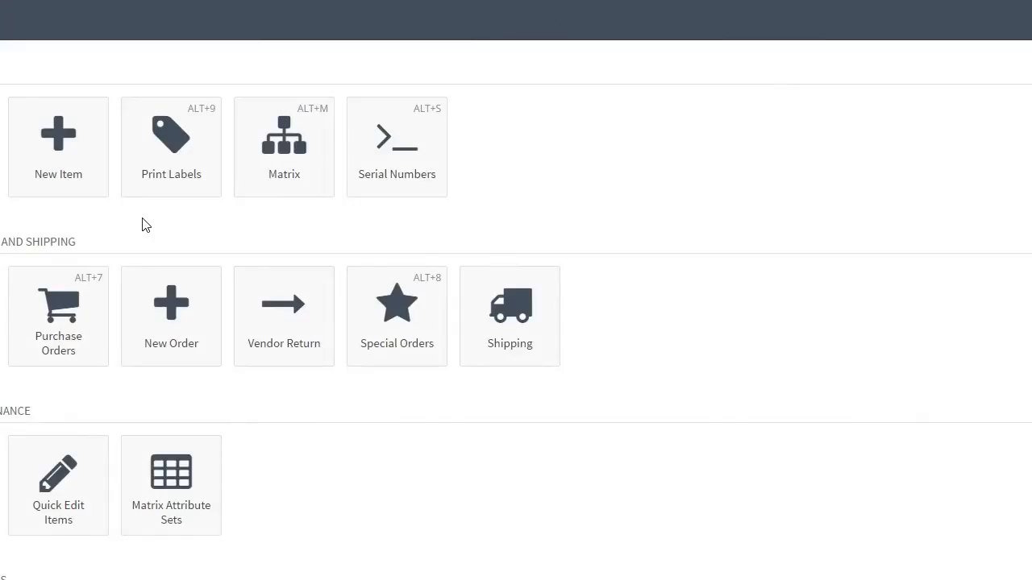
click(69, 158)
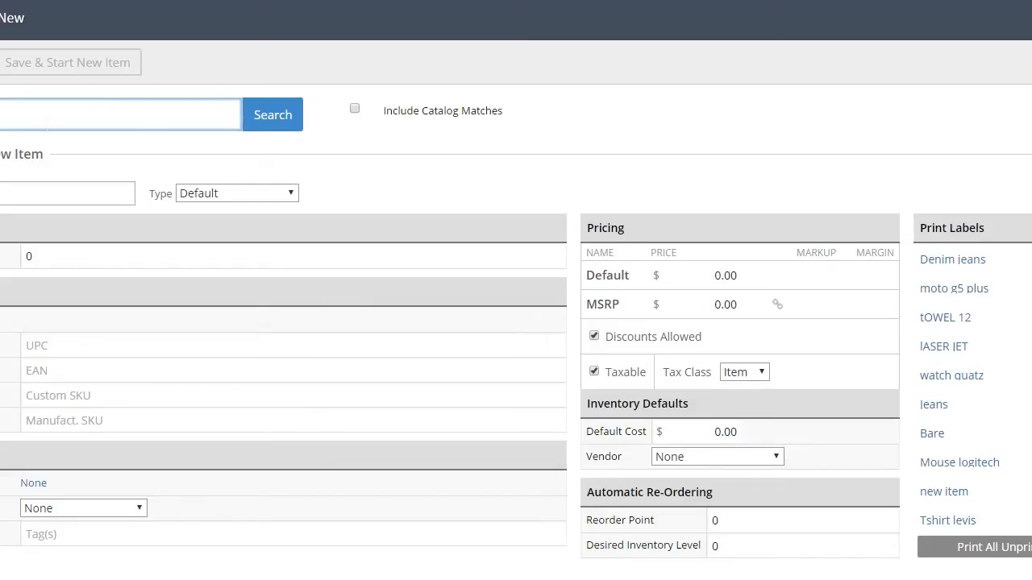
click(67, 193)
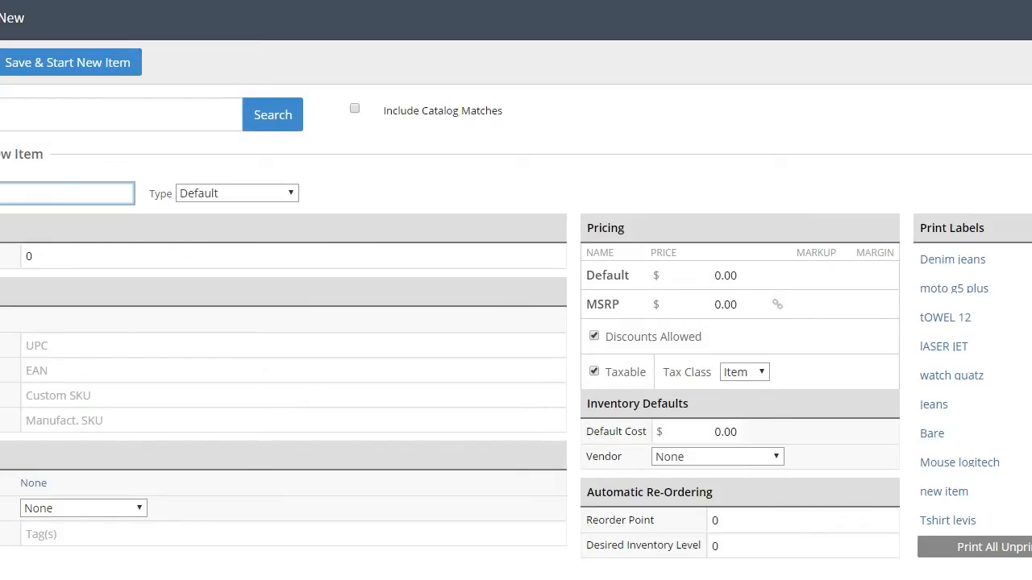
click(65, 419)
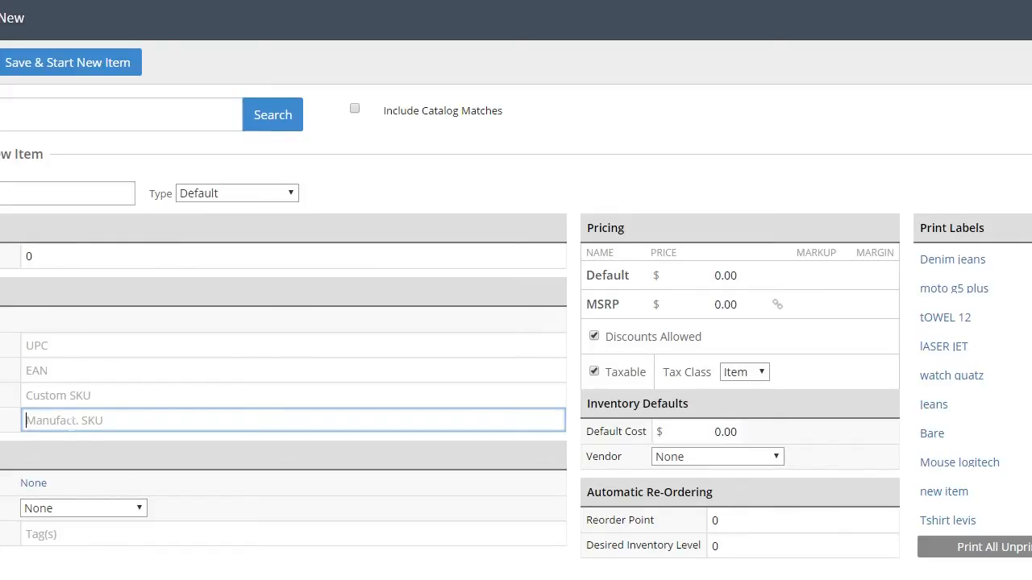
text(NL1120)
click(709, 275)
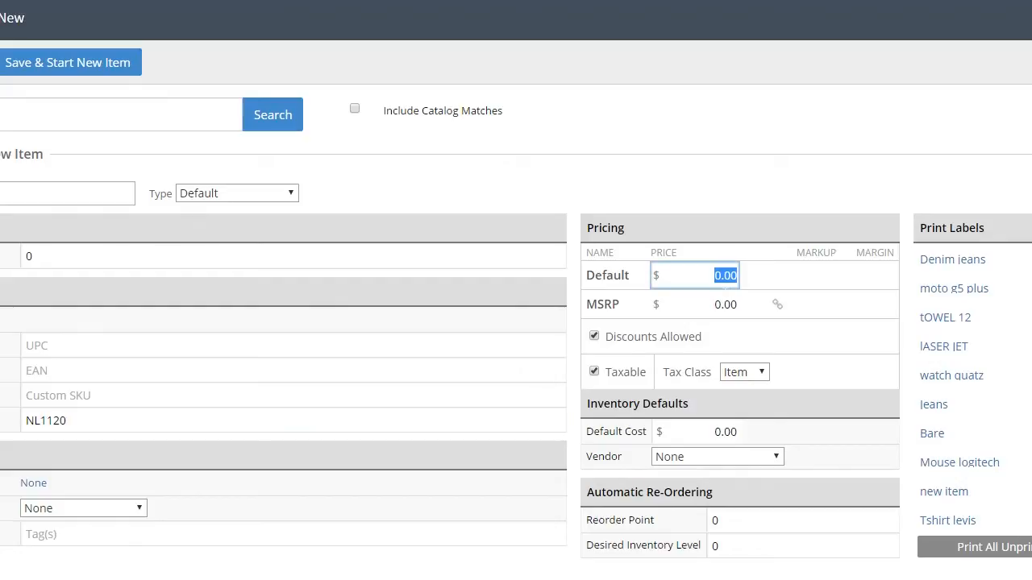
text(550)
click(718, 311)
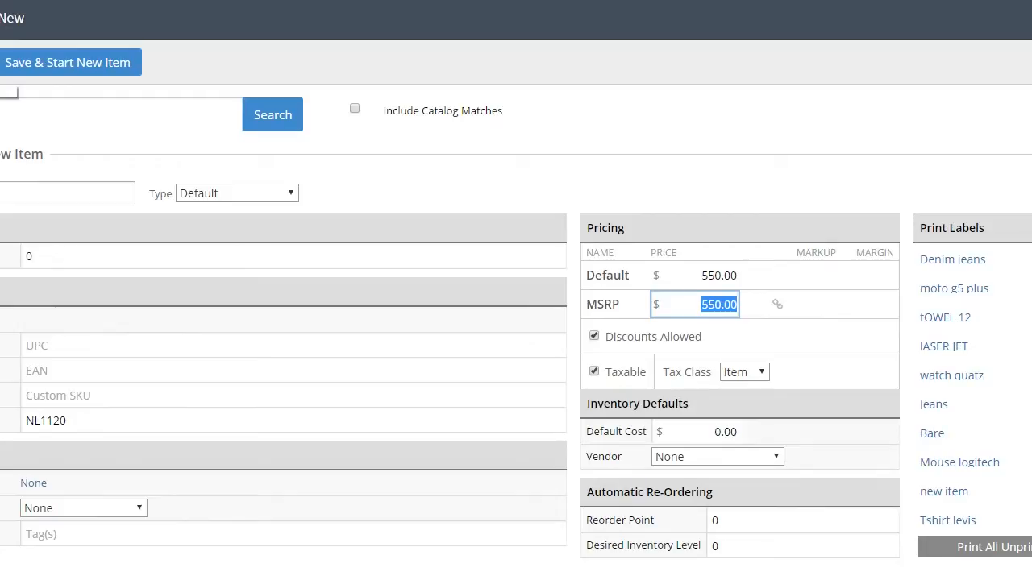
key(Return)
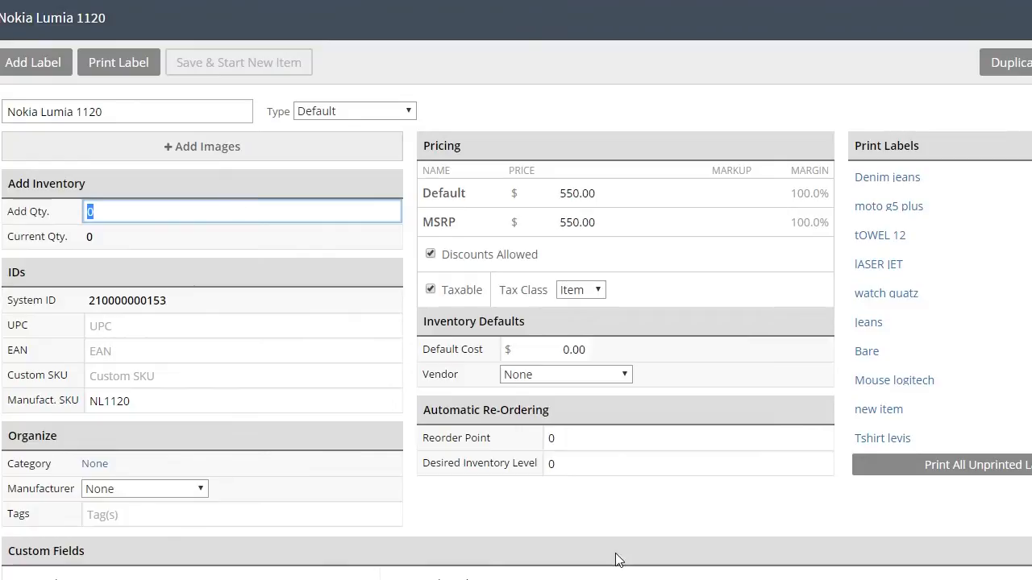
- Run the Lightspeed-to-Shopify Product Add (with Variants) sync and close the Sync Transactions log
click(618, 579)
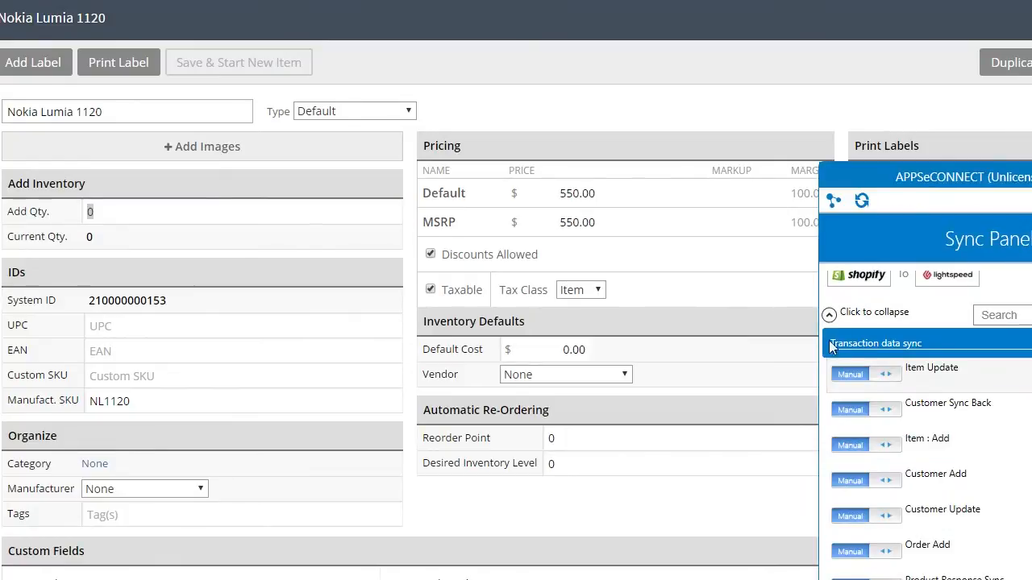
click(830, 314)
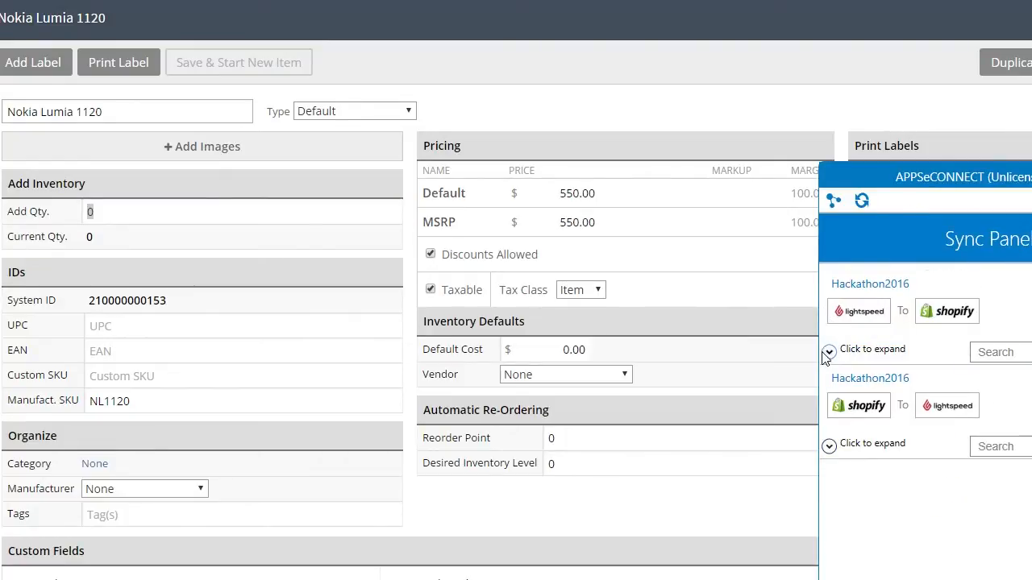
click(828, 353)
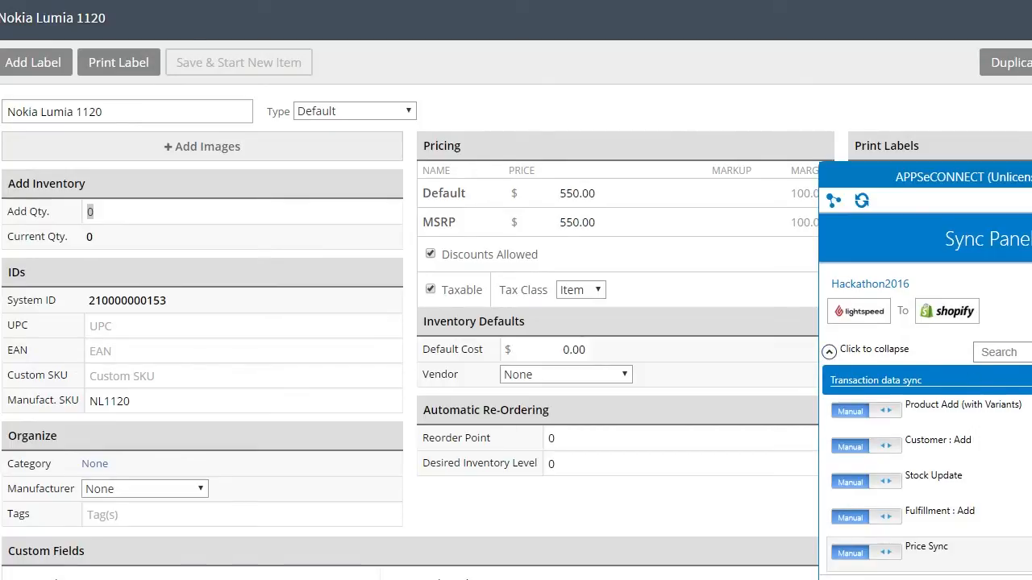
scroll(925, 425, down, 2)
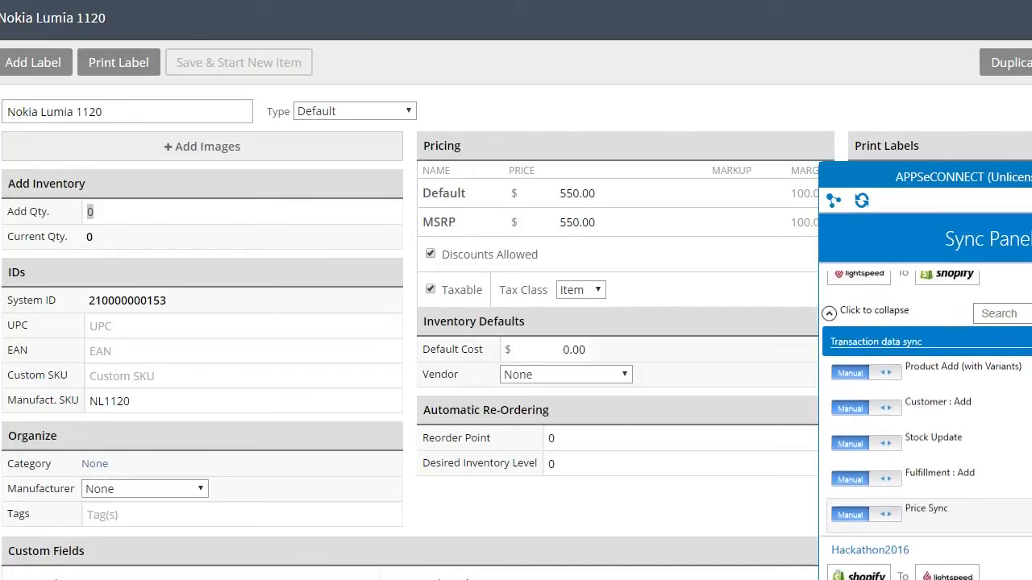
scroll(925, 403, down, 1)
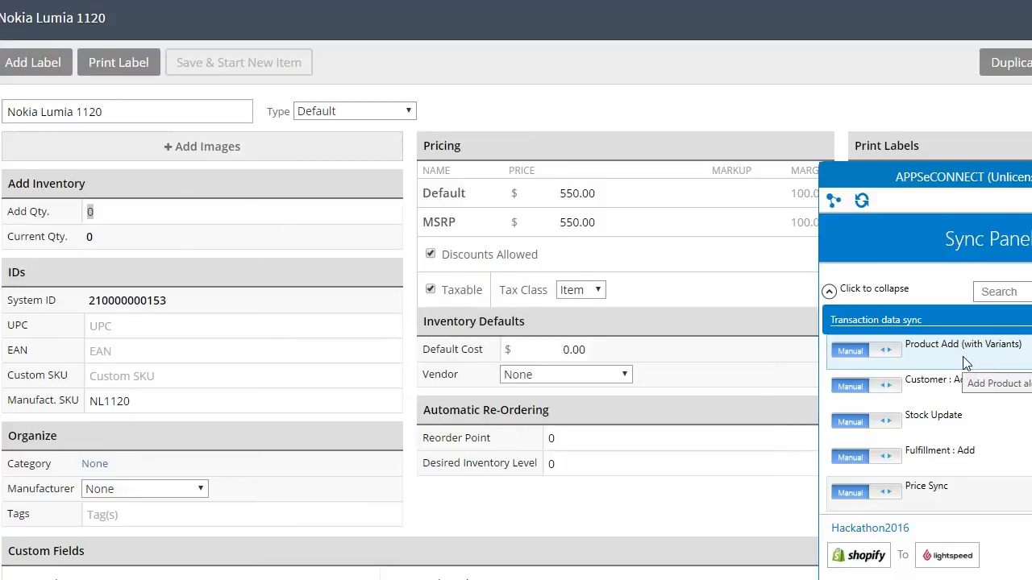
click(1009, 364)
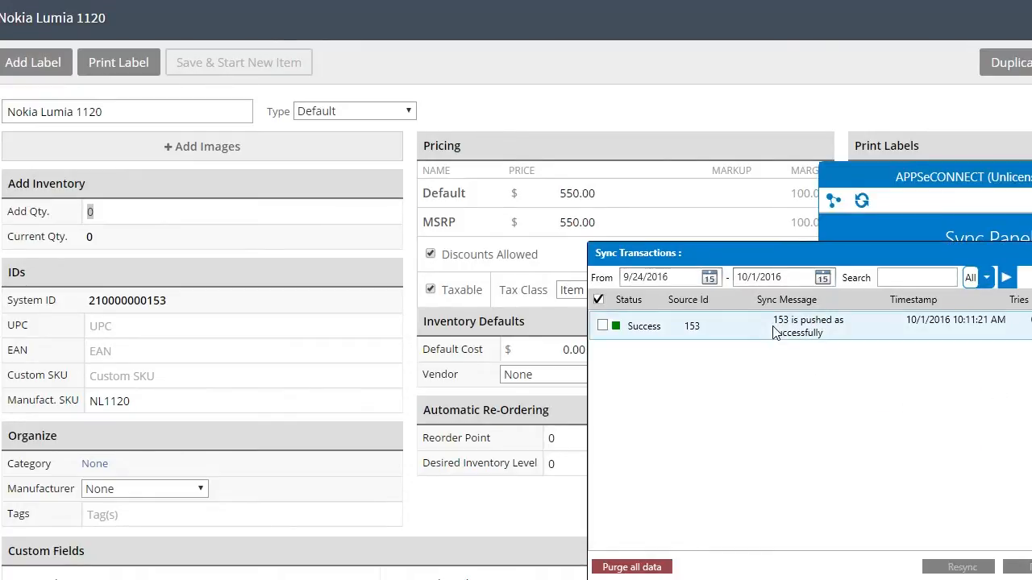
click(421, 248)
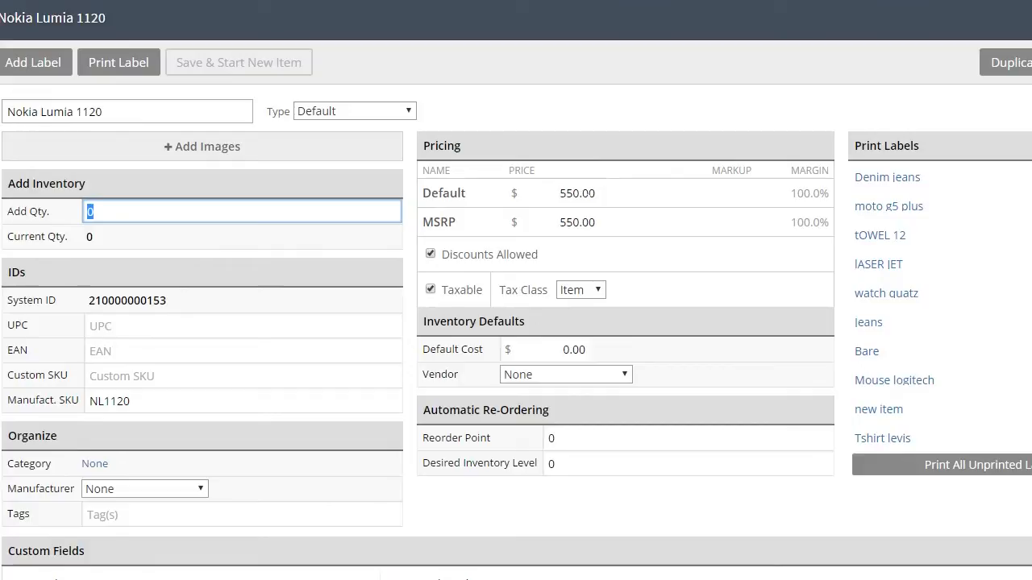
- Set the Nokia Lumia 1120 Default and MSRP prices to 600 and save the item
click(577, 193)
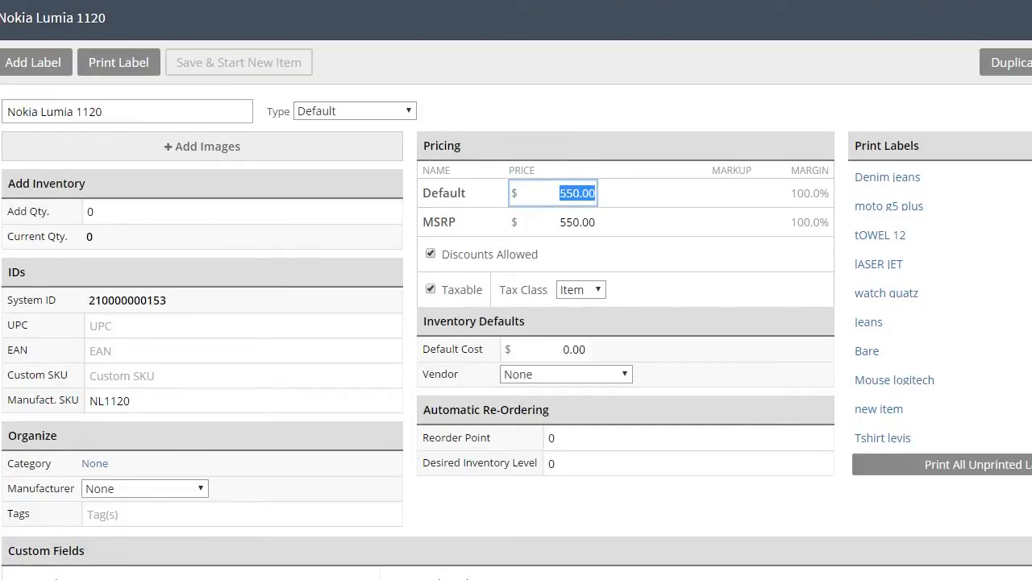
text(600)
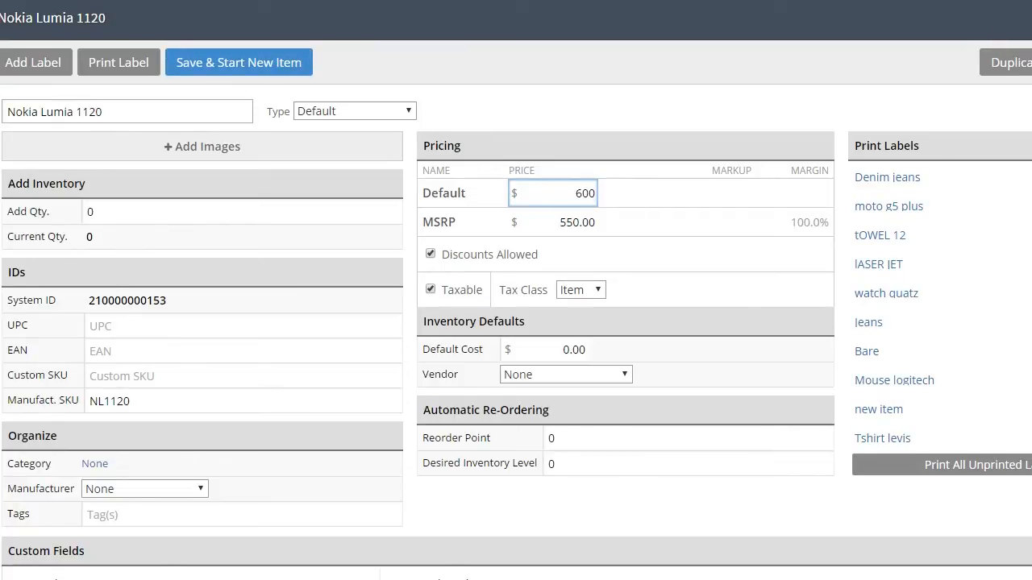
click(577, 226)
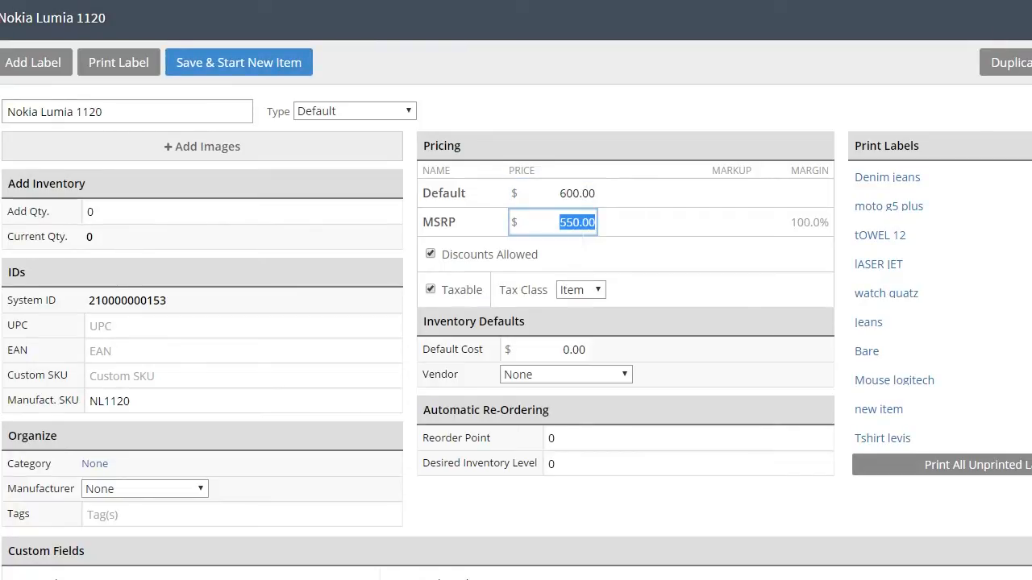
text(600)
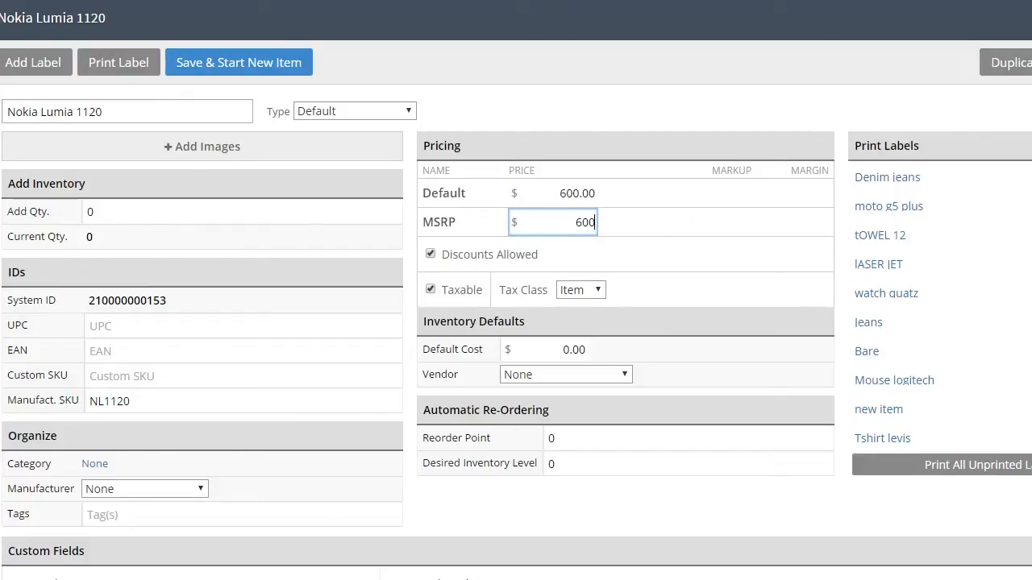
key(Return)
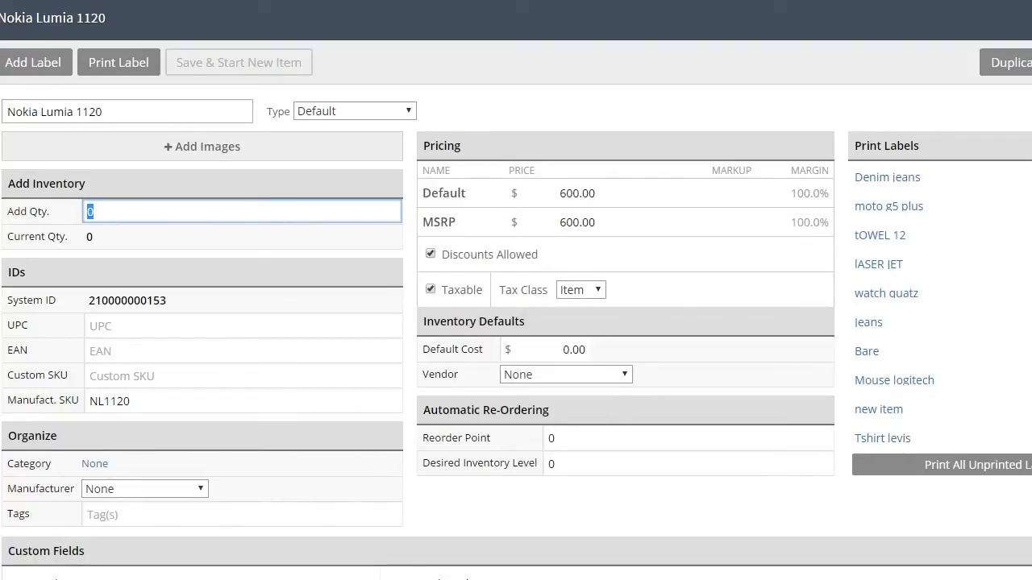
click(709, 578)
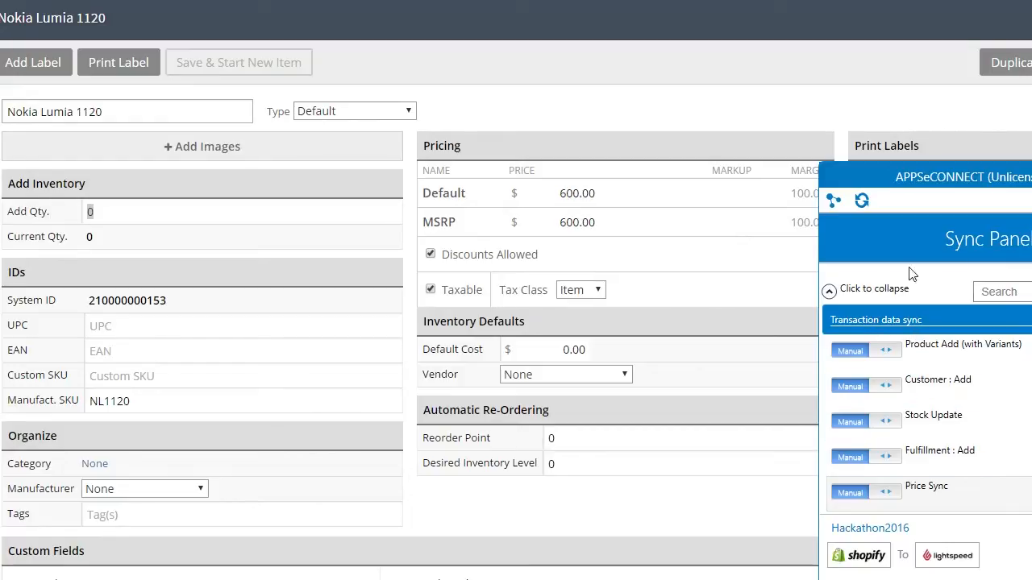
- Run the Lightspeed-to-Shopify Price Sync and review the log: items 150–152 succeeded, 153 failed with 406
click(846, 289)
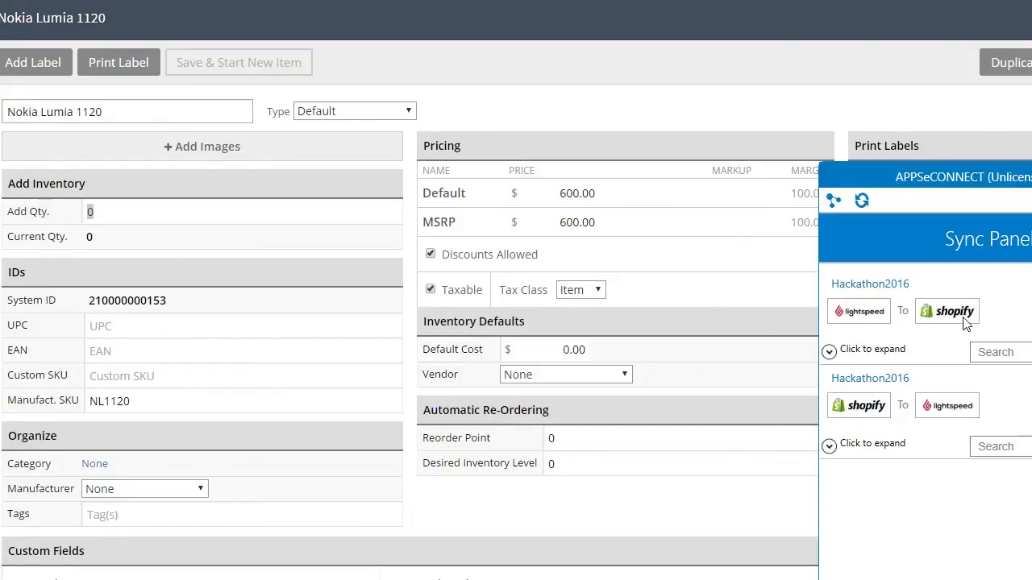
click(847, 351)
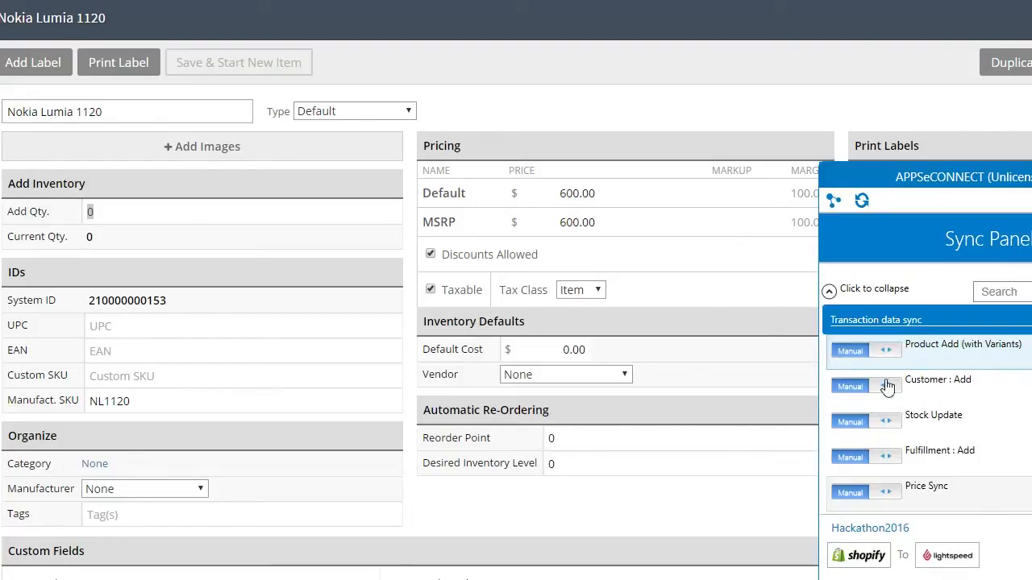
click(972, 493)
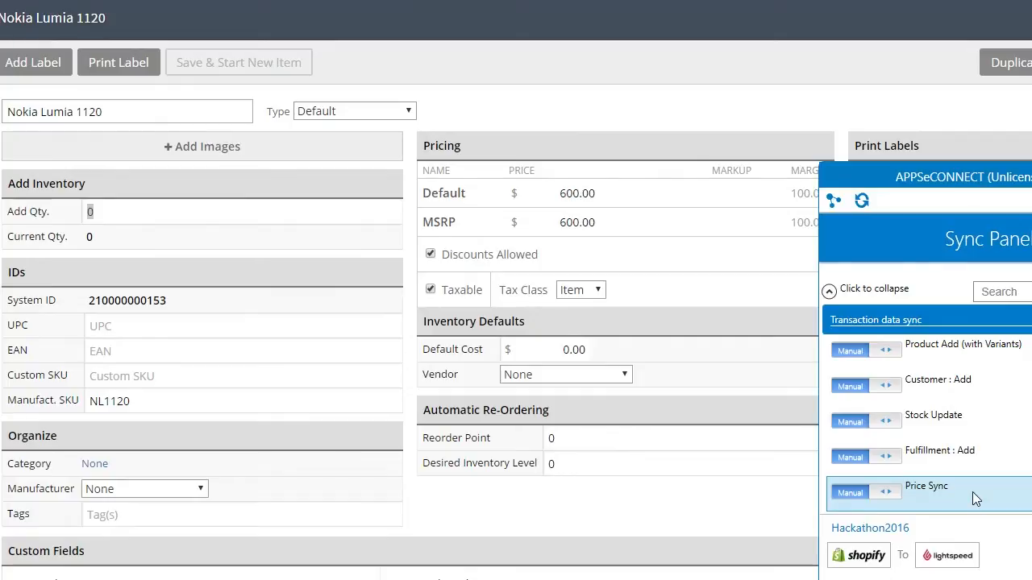
click(1028, 491)
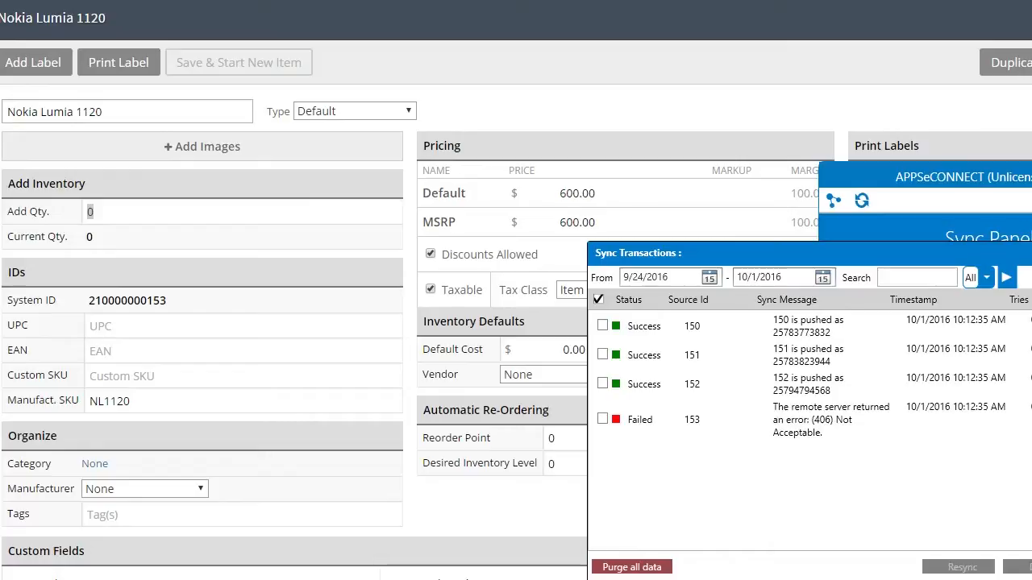
click(1031, 253)
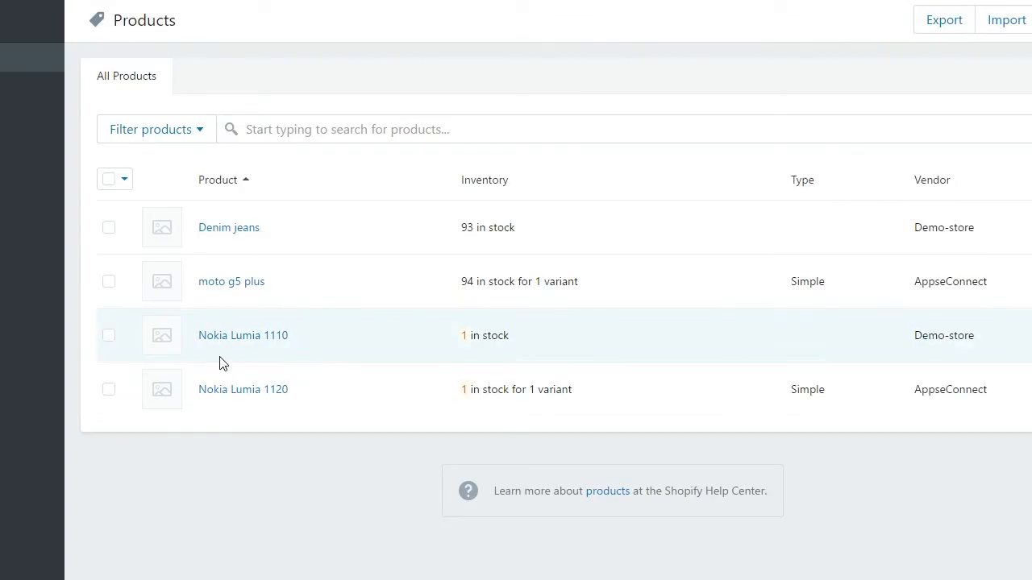
- Open the Nokia Lumia 1120 product and check its variant price, still $550.00
click(497, 391)
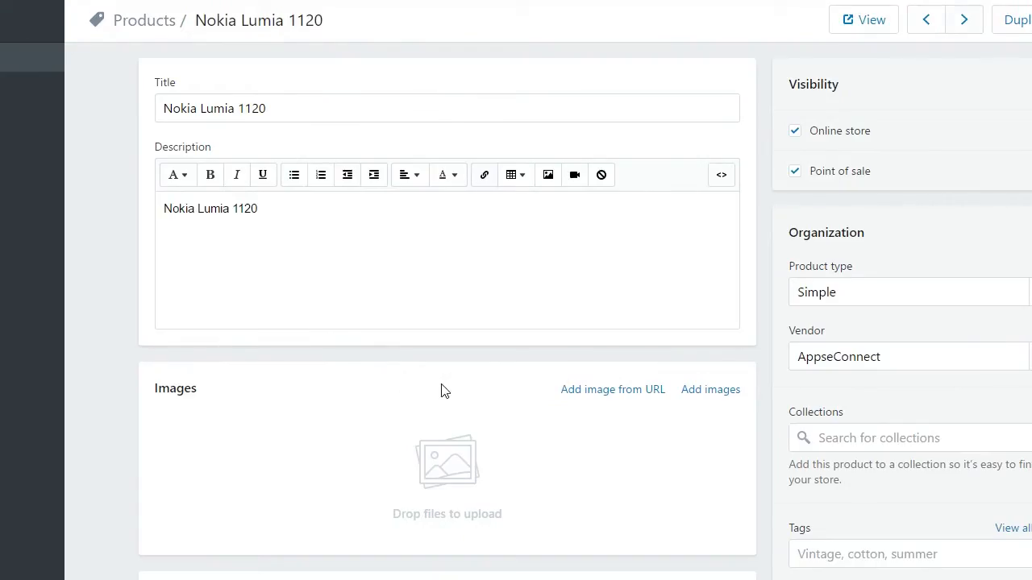
scroll(440, 391, down, 3)
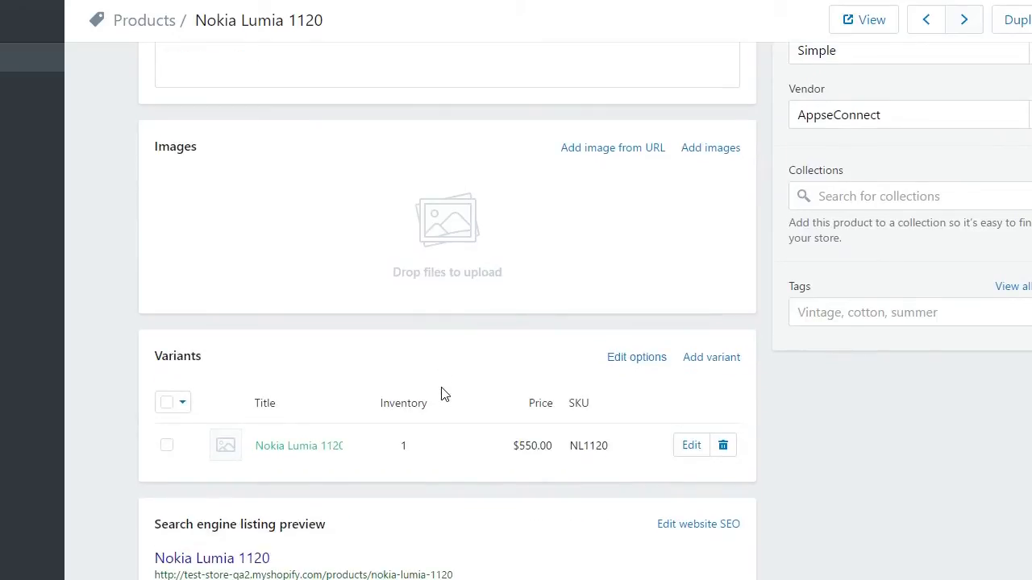
scroll(441, 394, down, 1)
scroll(448, 394, up, 4)
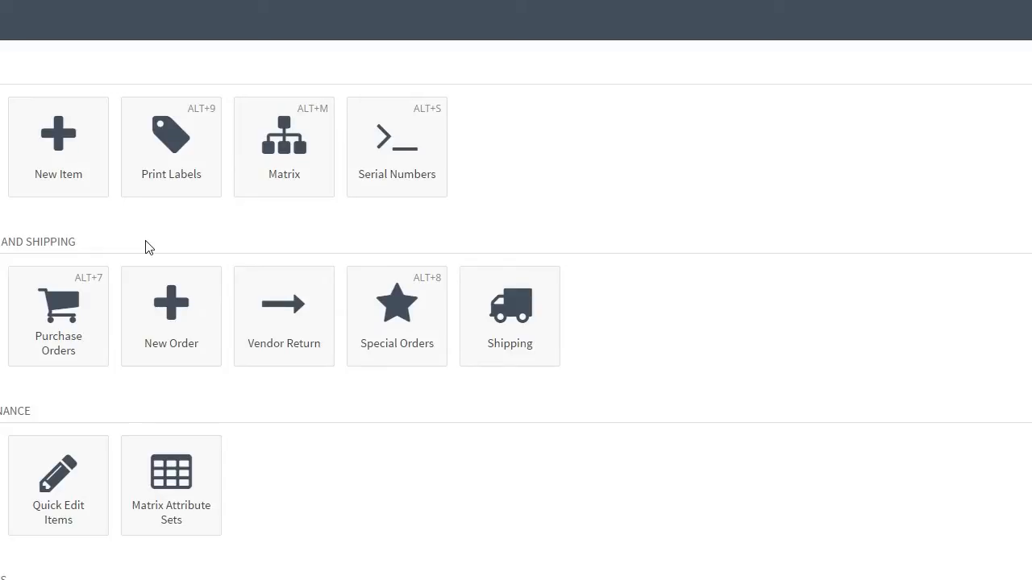
- Open the Nokia Lumia 1110 item from Inventory > Items and add a quantity of 100
click(2, 174)
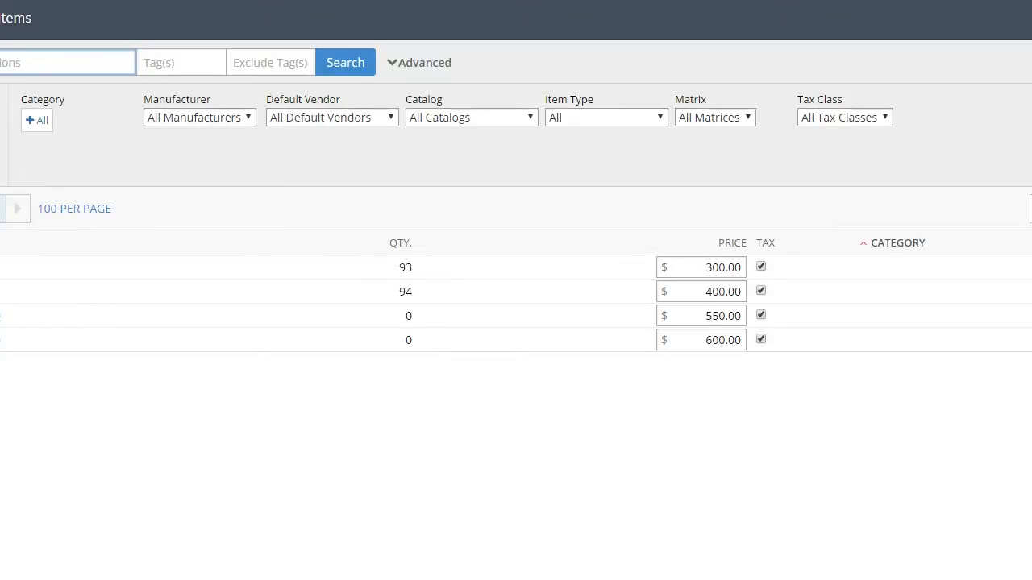
click(8, 345)
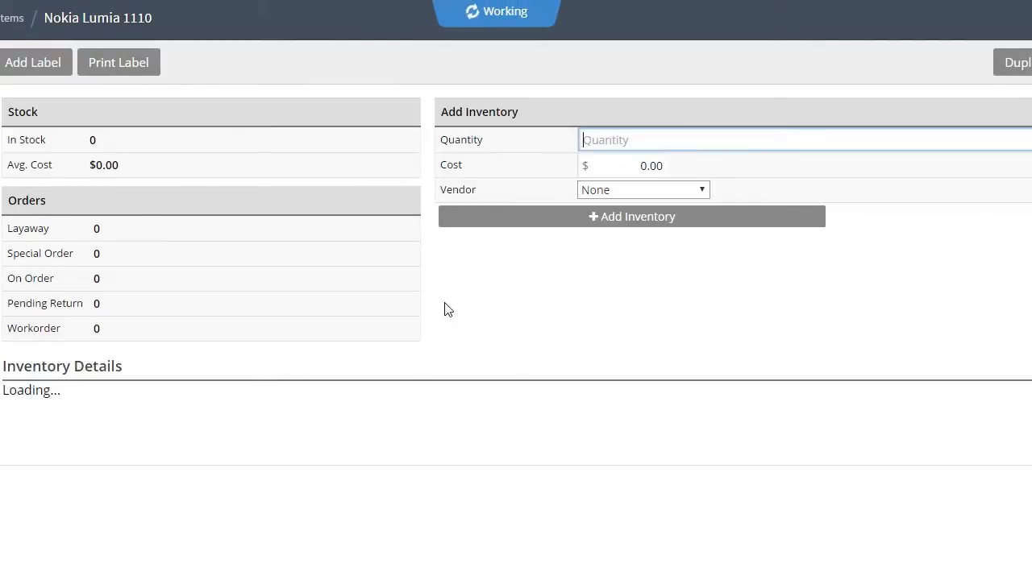
click(637, 219)
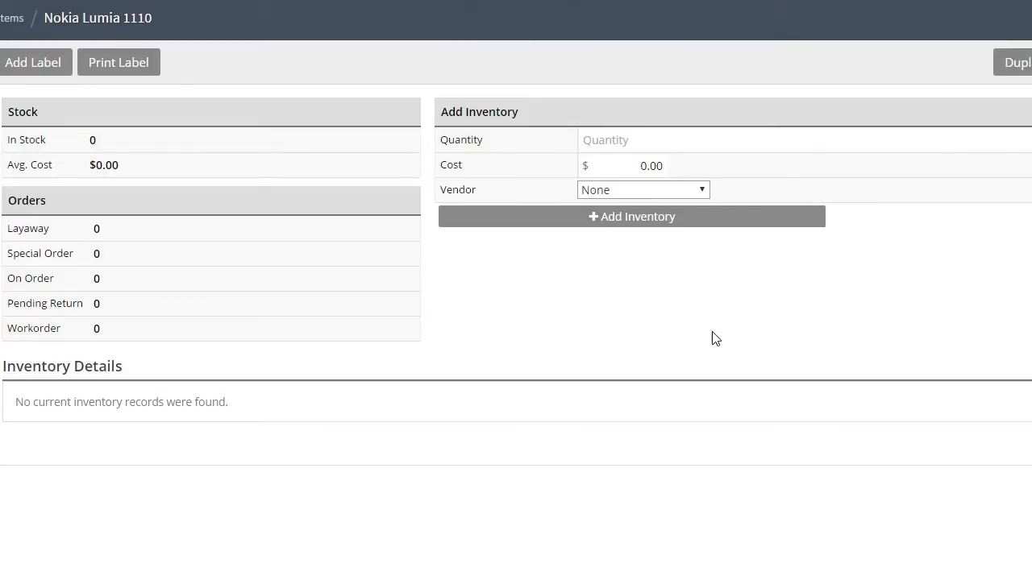
click(655, 224)
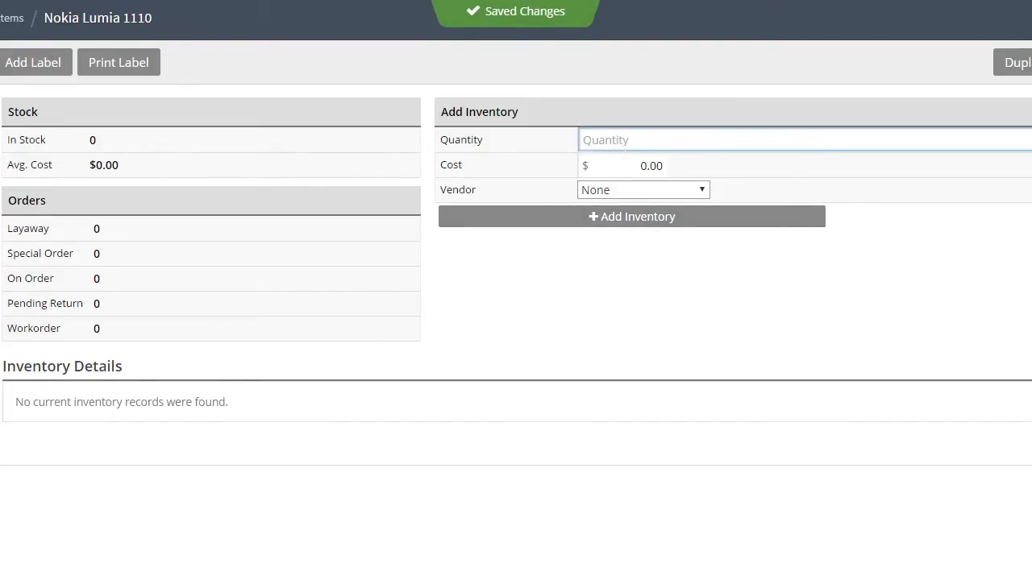
text(100)
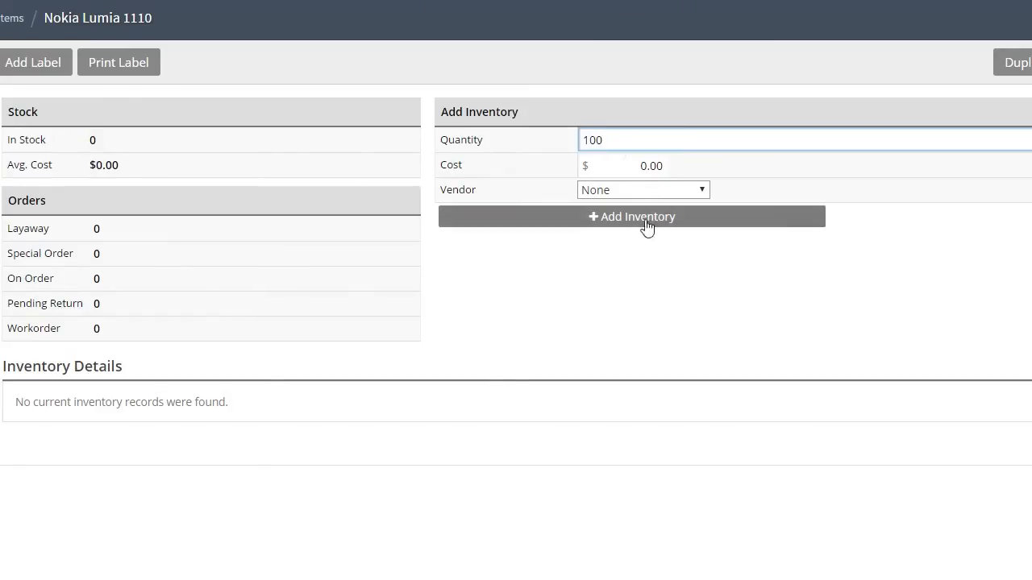
click(636, 225)
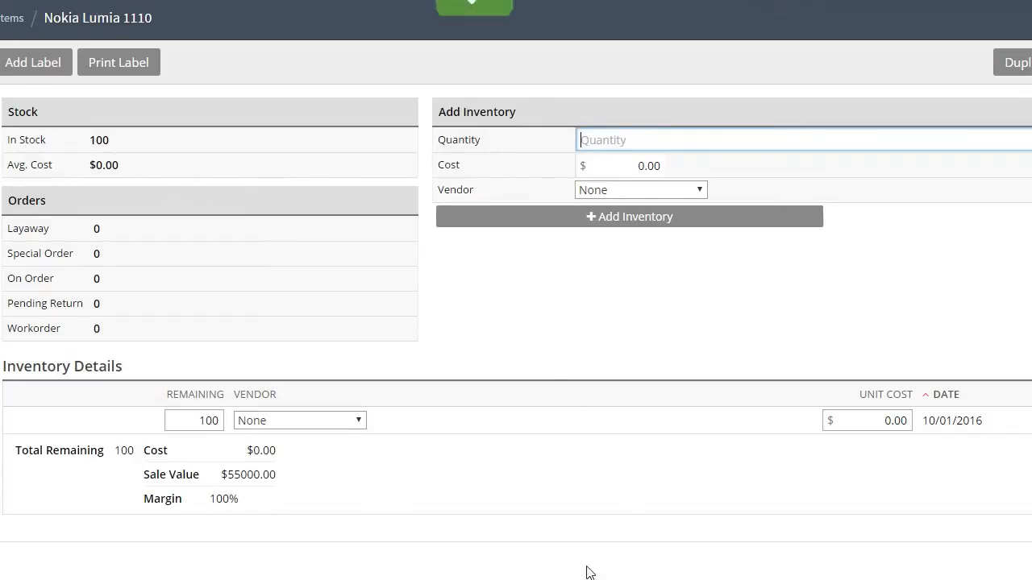
- Run the Lightspeed-to-Shopify stock and price syncs, then open the Sync Transactions log
click(830, 291)
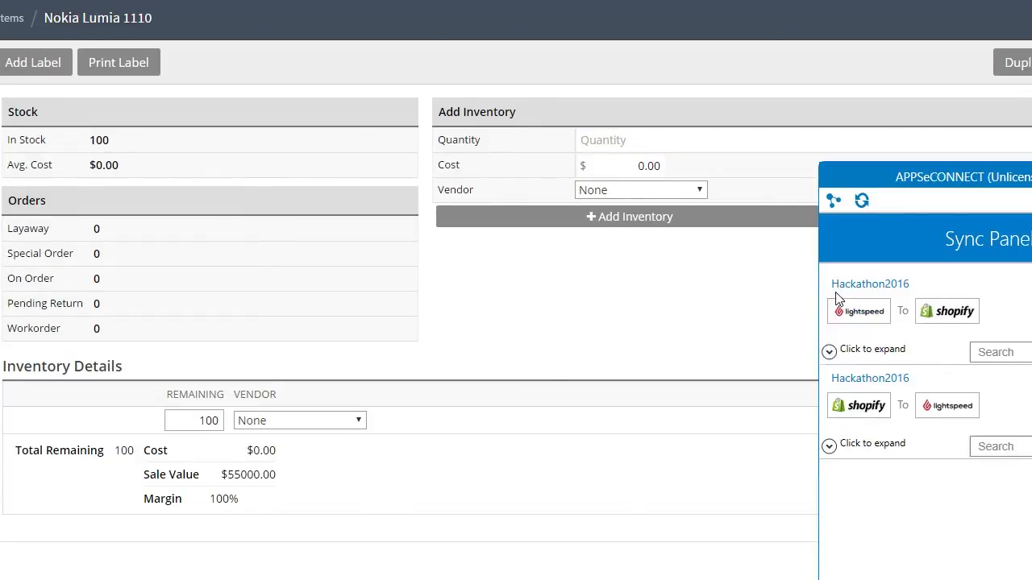
click(828, 352)
click(927, 492)
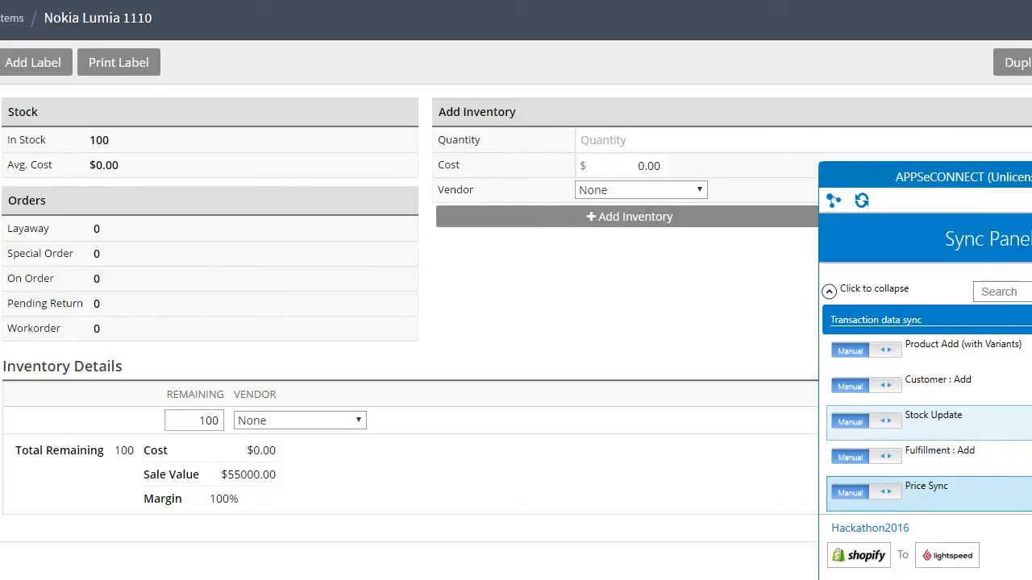
click(927, 423)
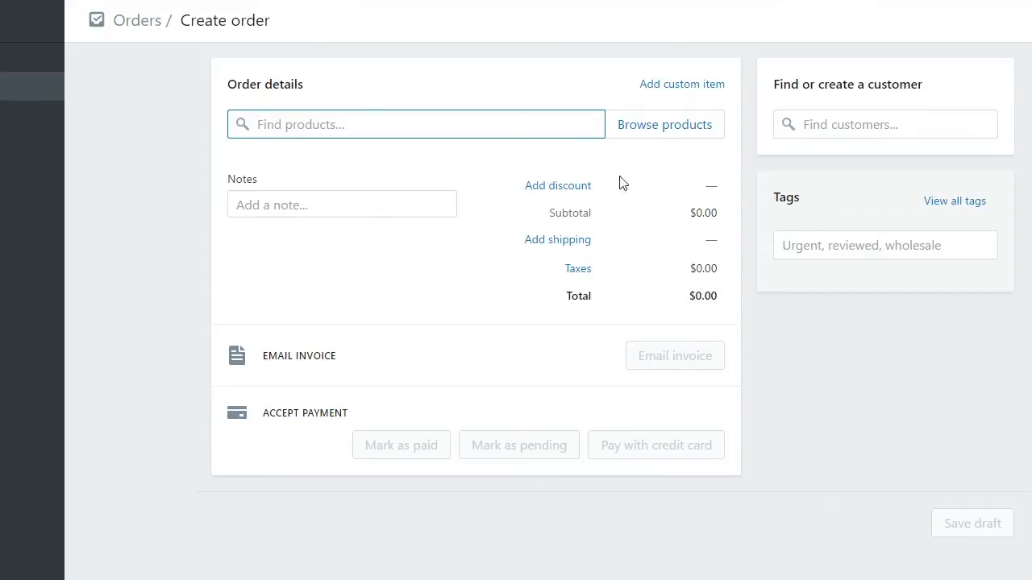
- Search for the customer, then add one Nokia Lumia 1110 from All products to the order
click(887, 124)
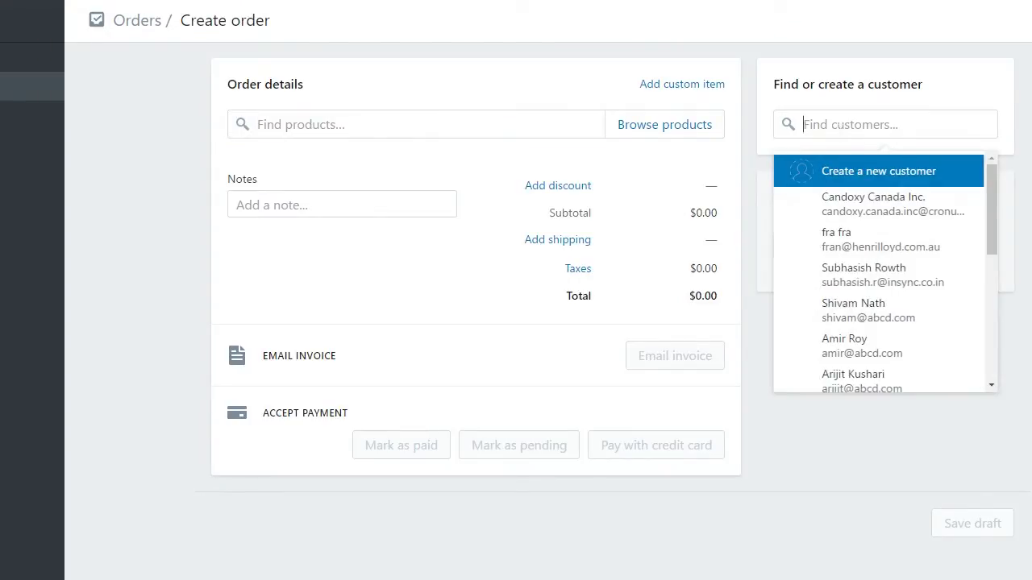
text(eric)
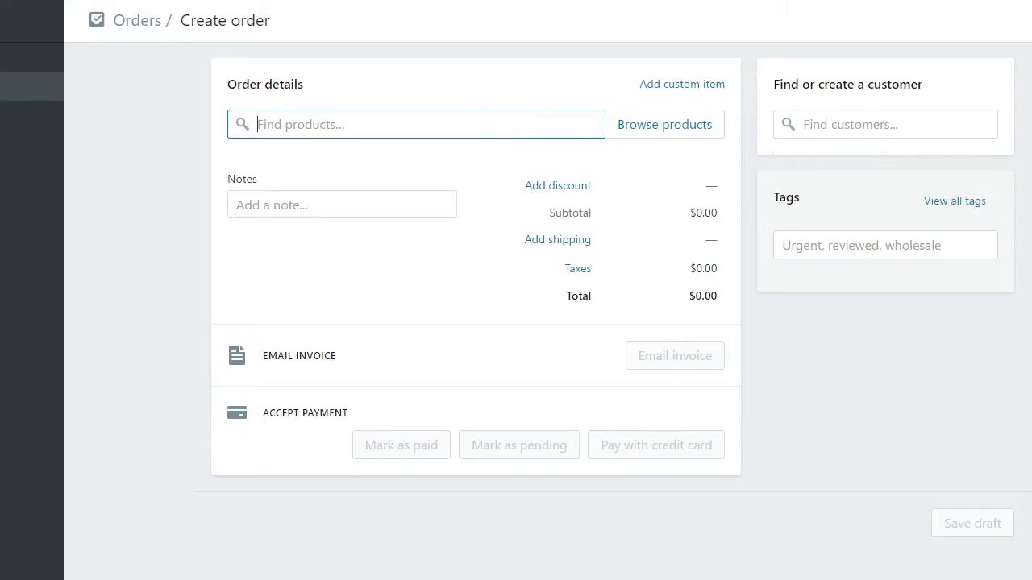
click(644, 129)
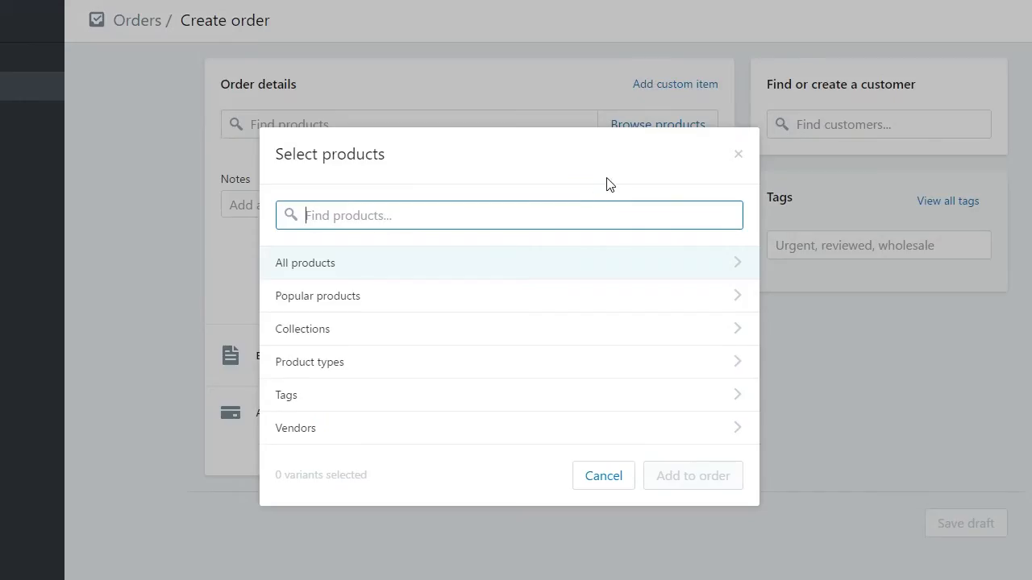
click(510, 257)
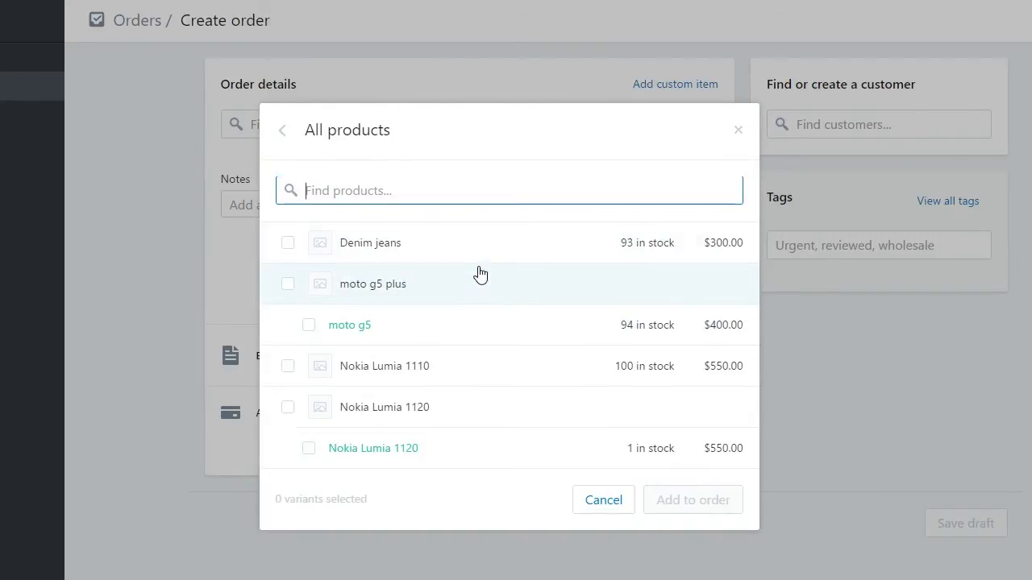
click(395, 369)
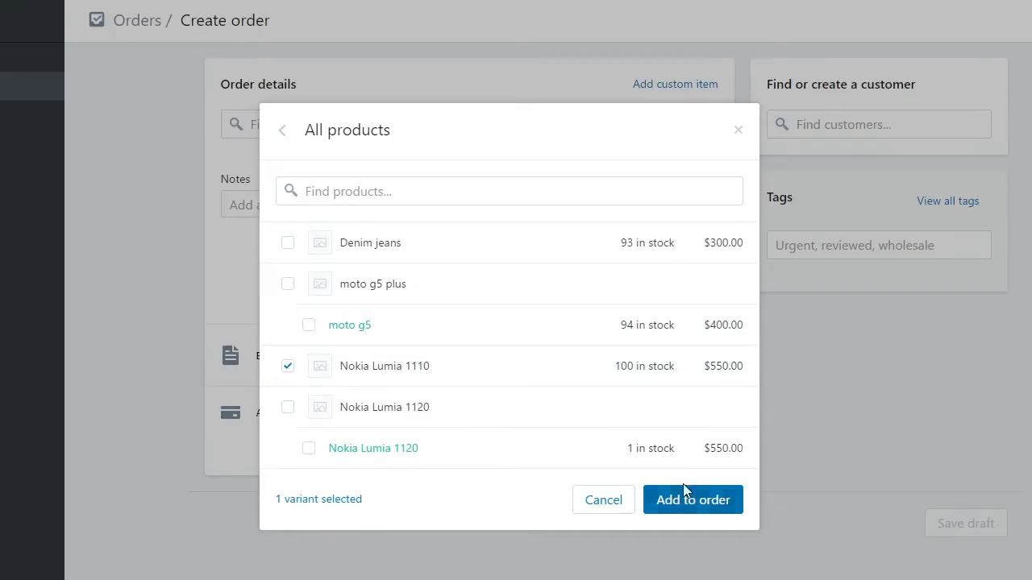
click(689, 499)
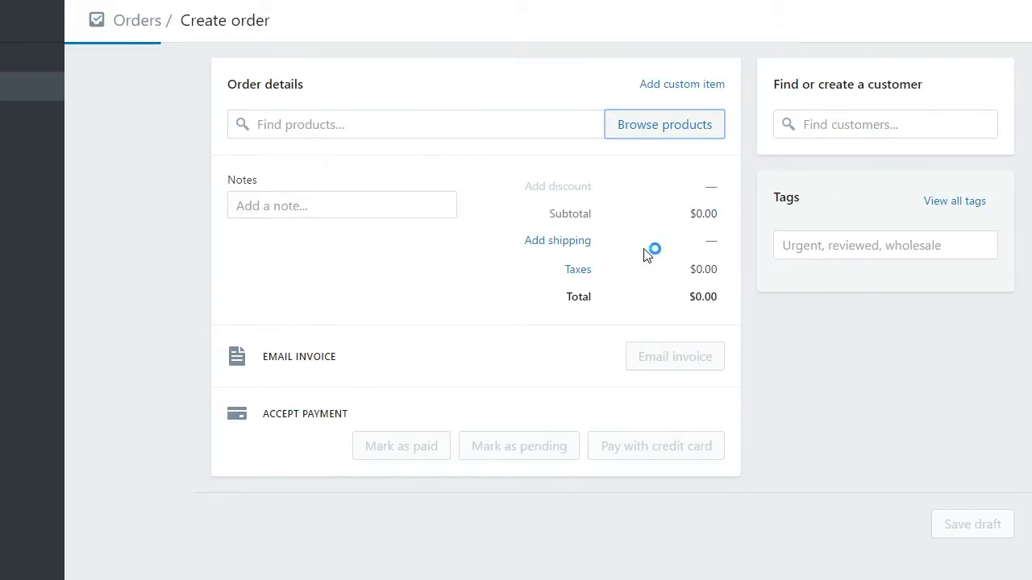
- Assign the existing customer from the Find customers list to the order
click(846, 124)
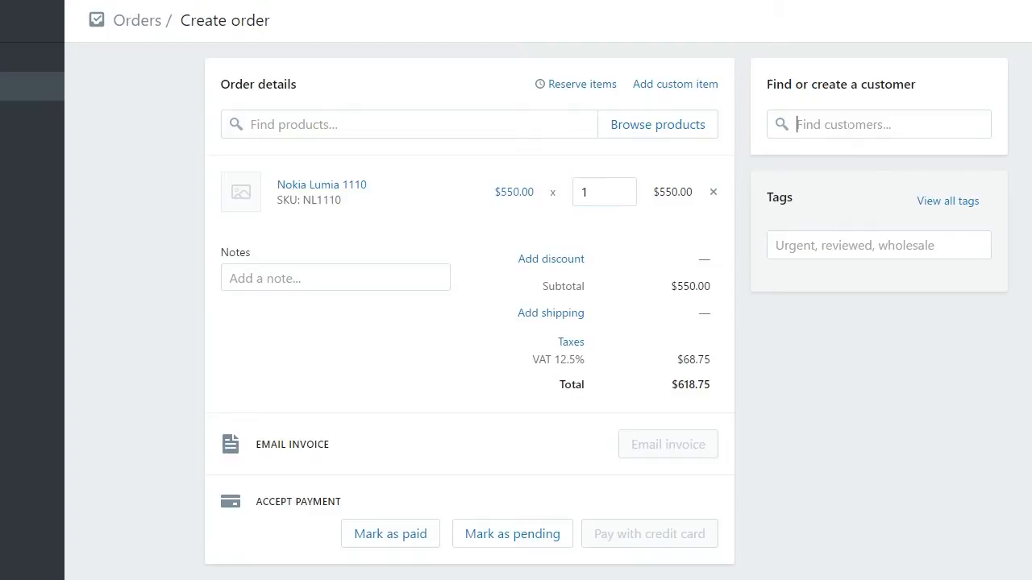
drag(983, 215, 982, 341)
scroll(980, 354, down, 5)
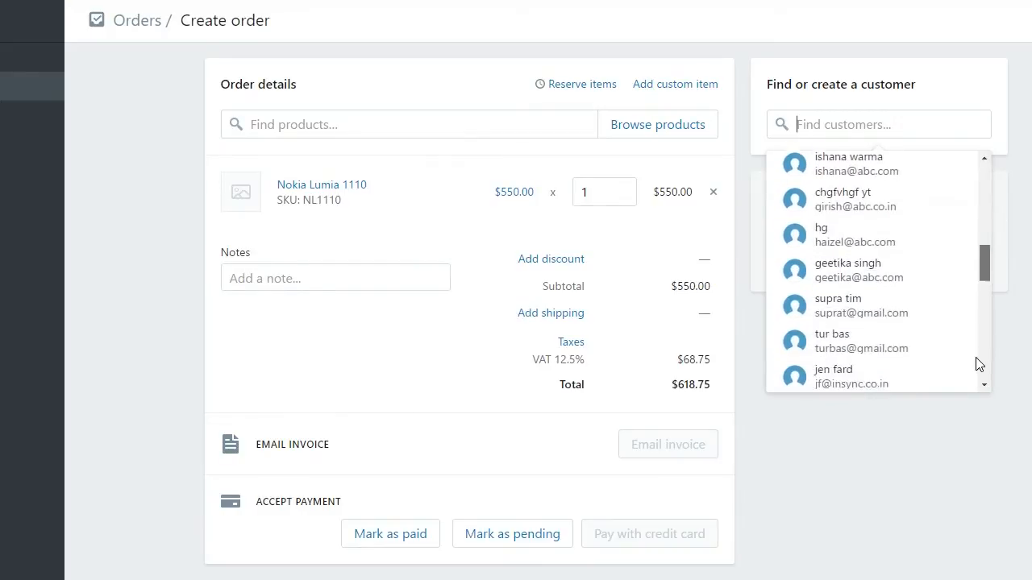
drag(980, 292, 979, 371)
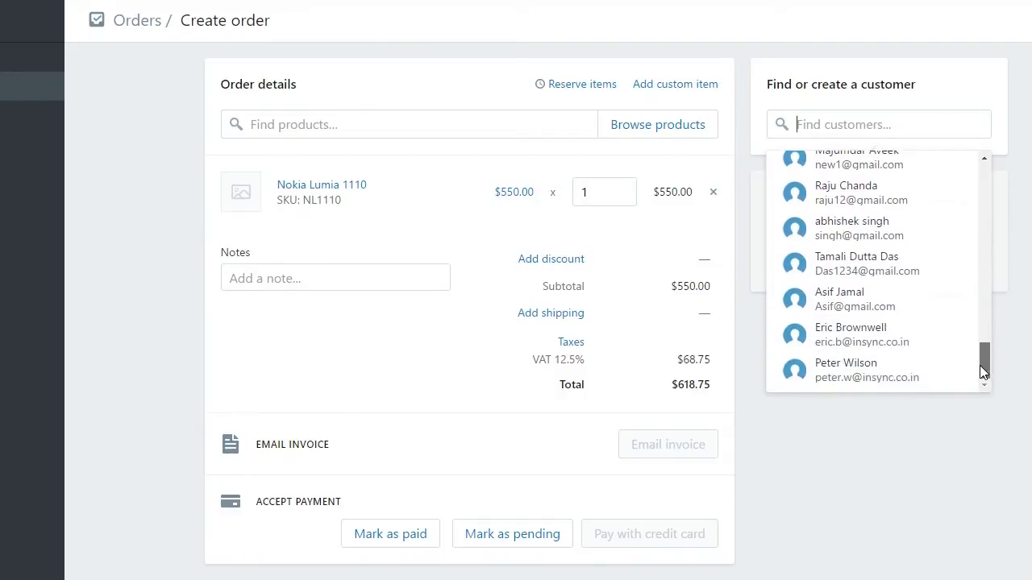
click(906, 348)
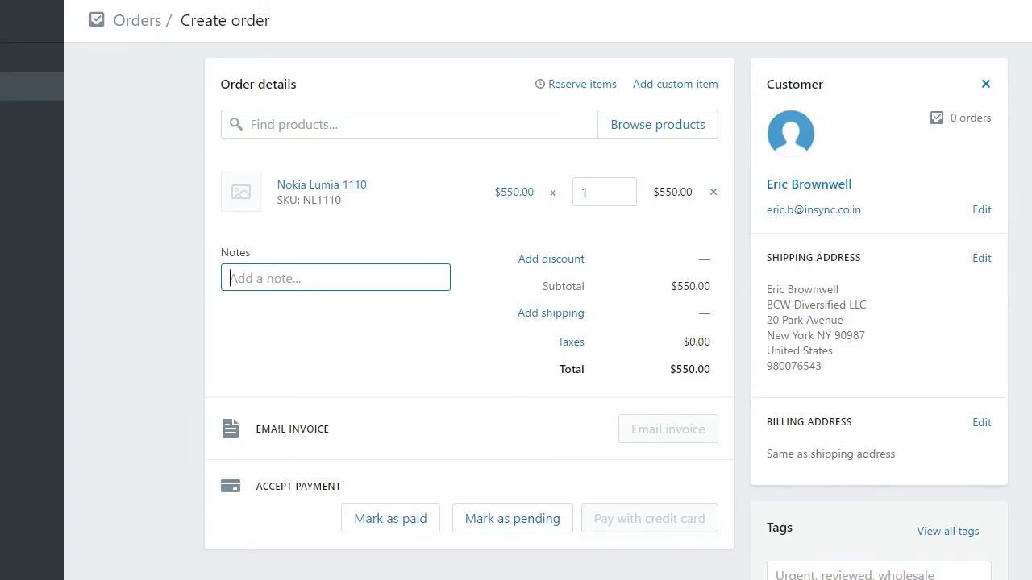
- Mark the order paid with Cash on Delivery (COD) and create order #1122
click(392, 528)
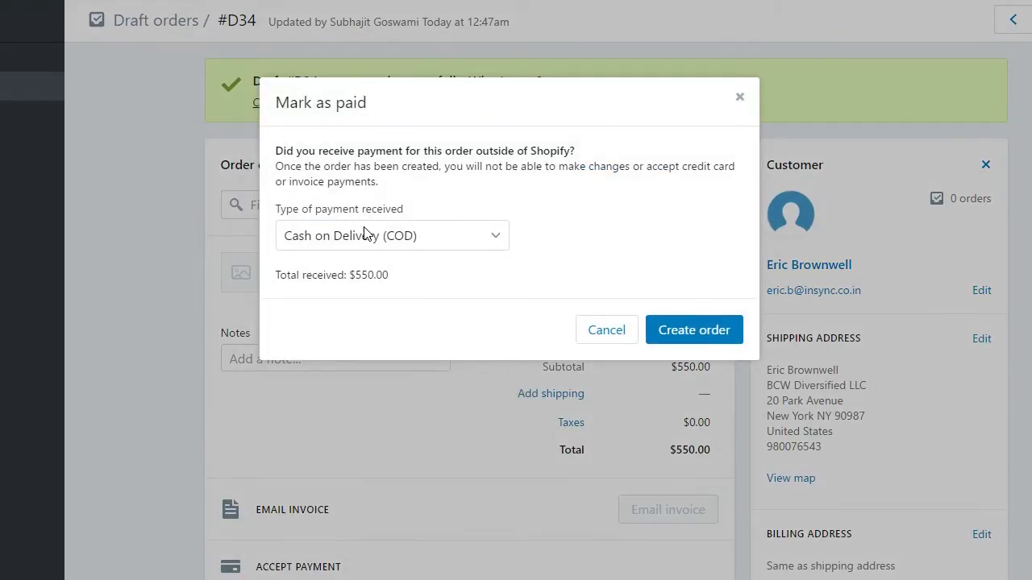
click(683, 333)
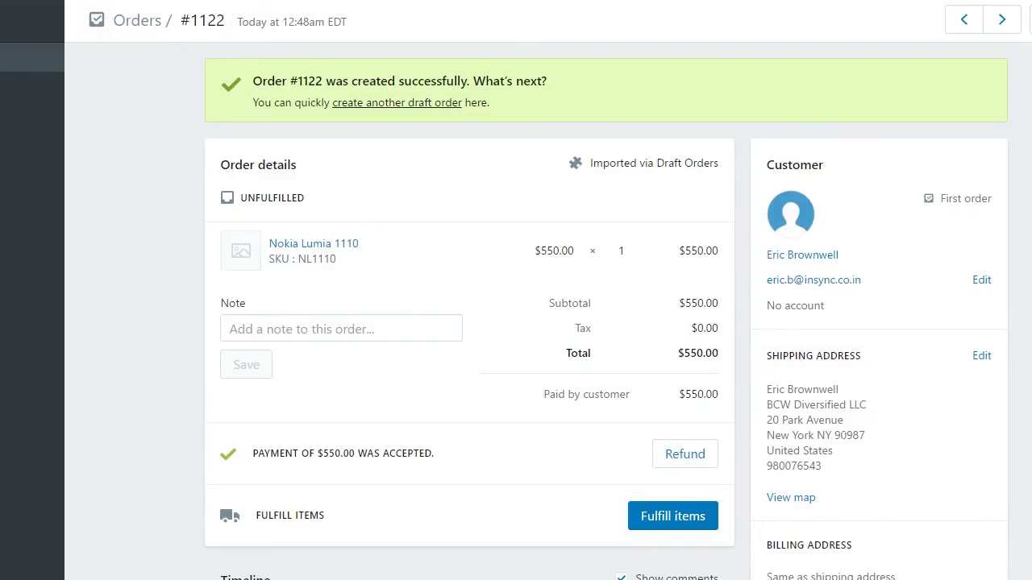
key(alt+Tab)
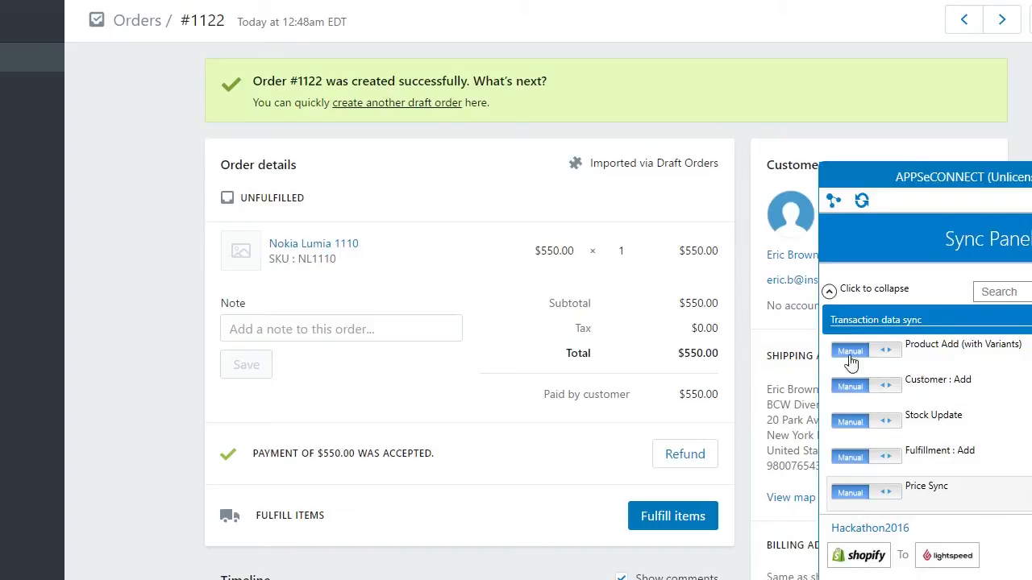
- Run the Shopify-to-Lightspeed Order Add sync for order #1122 and view its transaction result
click(829, 293)
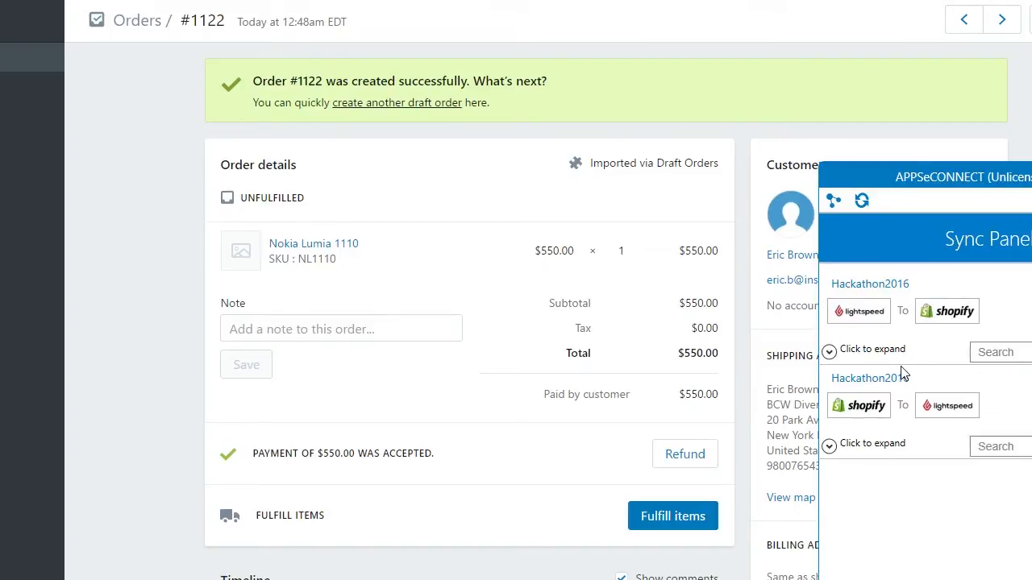
click(830, 446)
scroll(971, 506, down, 3)
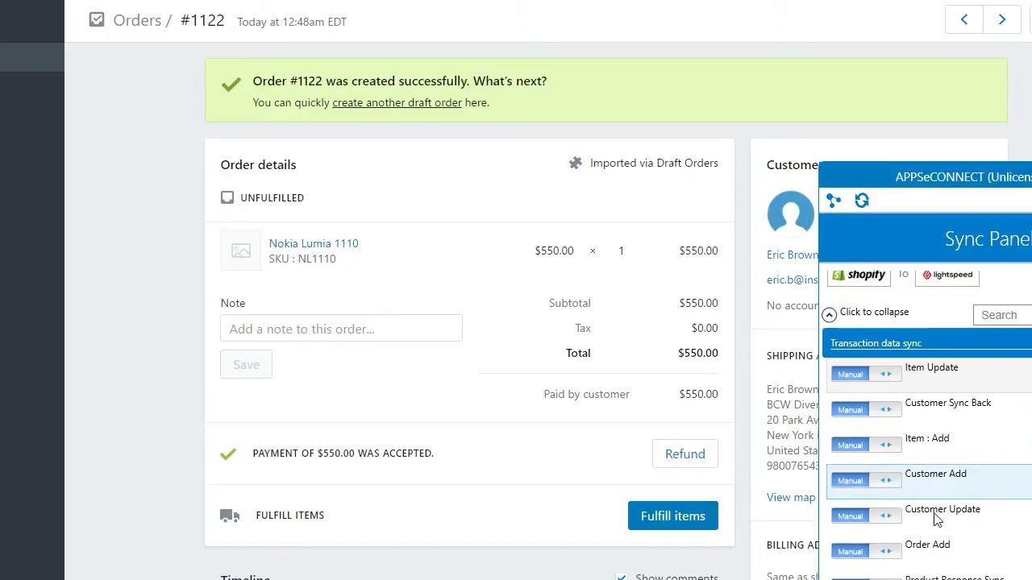
click(935, 546)
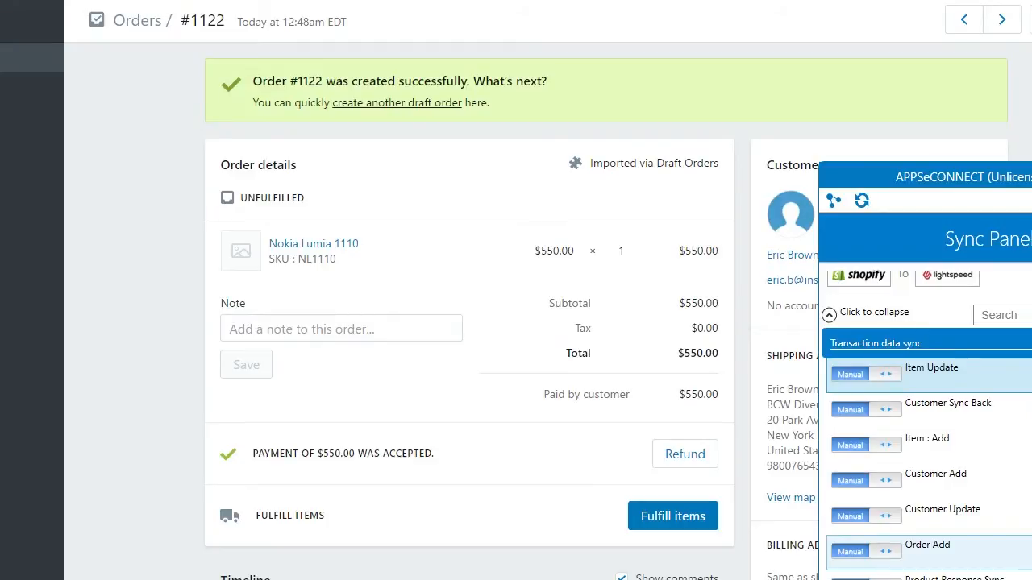
double_click(848, 363)
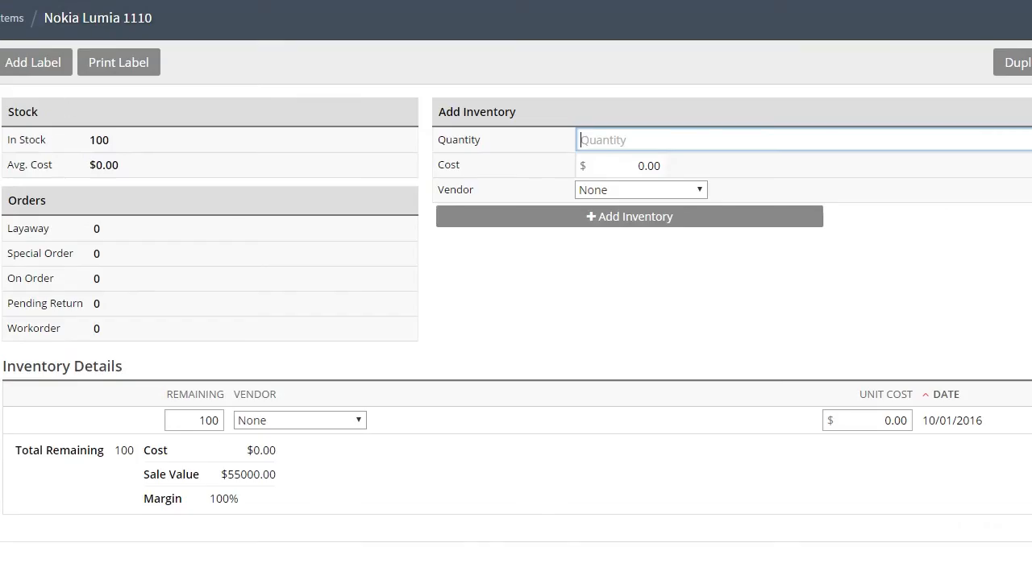
- Open the synced Nokia Lumia 1110 sale and save the customer's shipping address on it
click(4, 104)
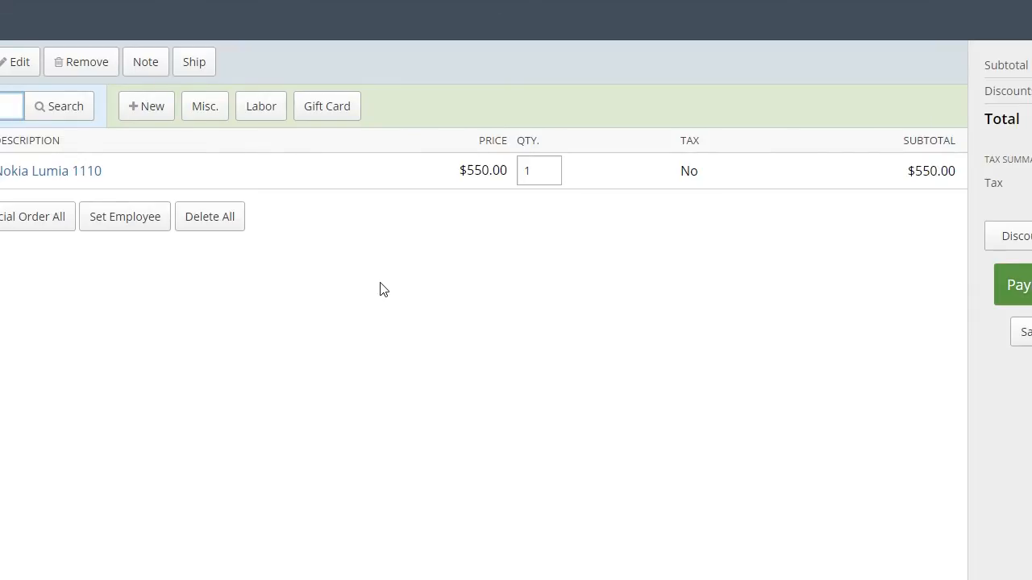
click(194, 63)
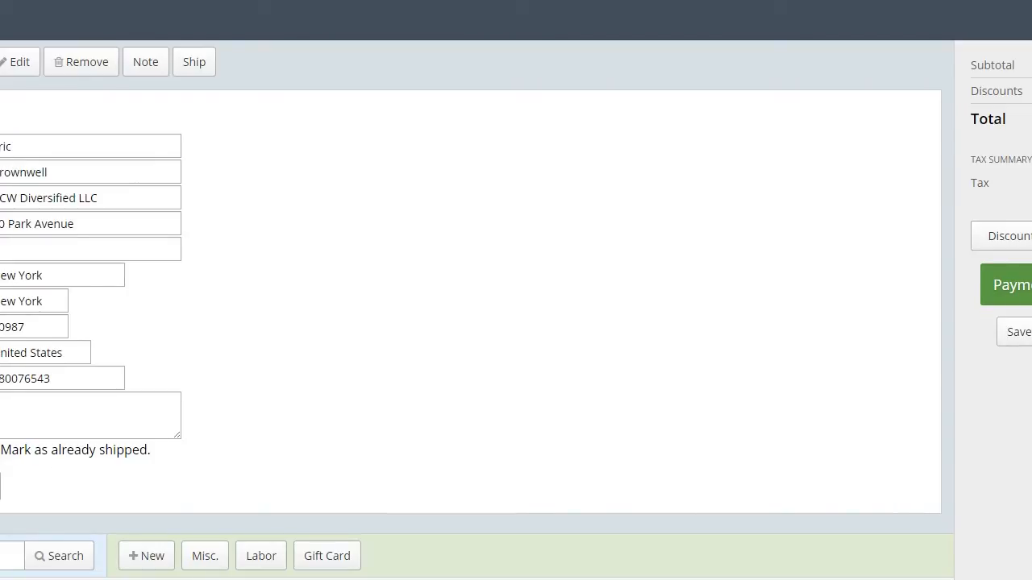
click(4, 484)
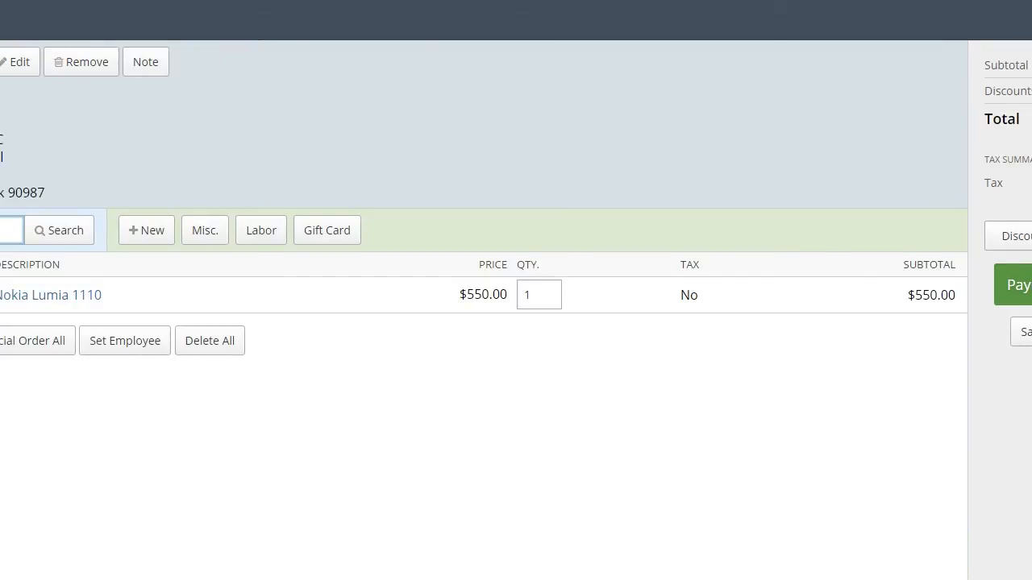
- Pay the full $550.00 by Cash on Delivery, complete the sale and cancel the receipt preview
click(1018, 285)
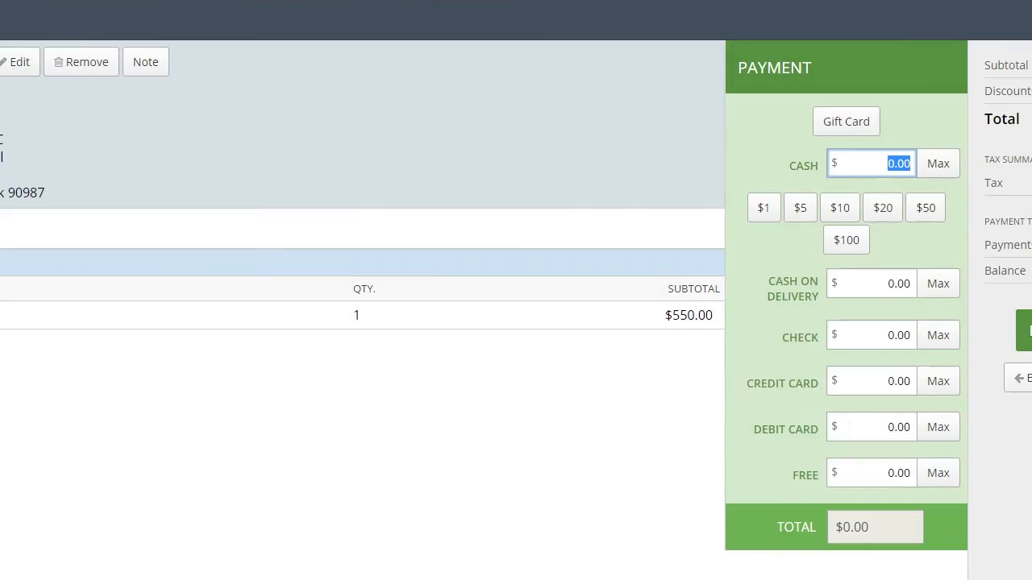
click(938, 292)
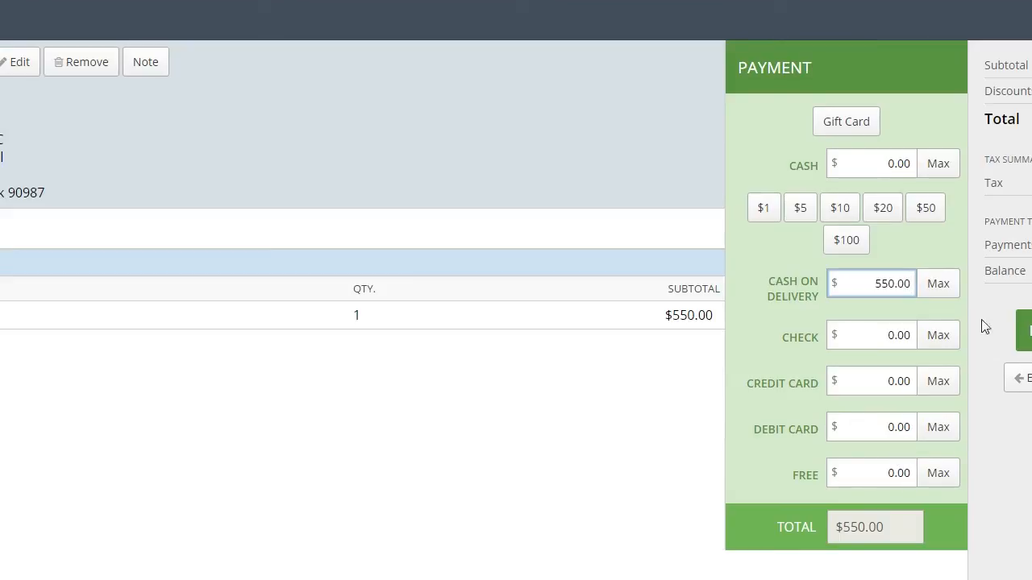
key(Return)
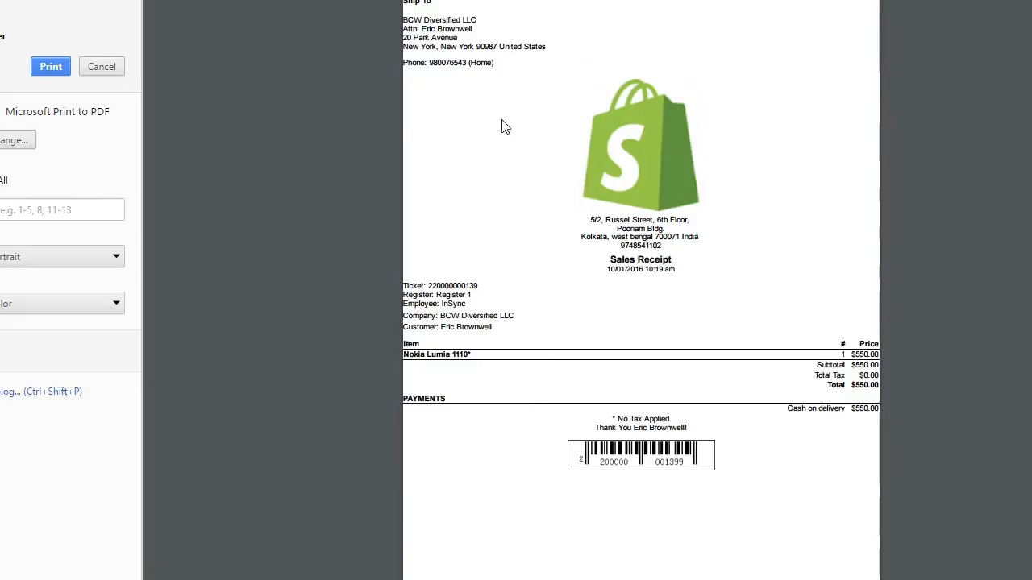
click(102, 67)
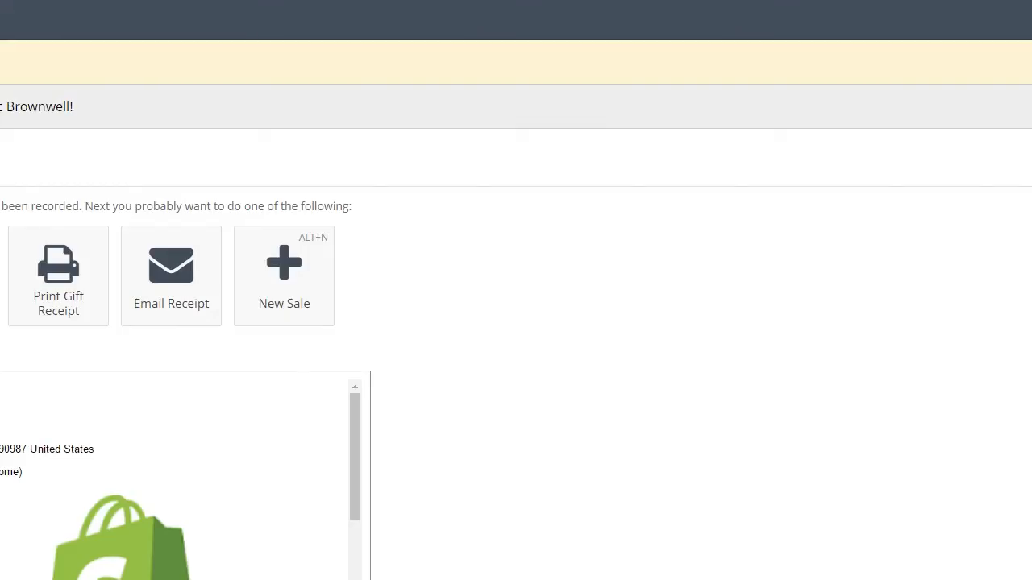
- Bring up the Sync Panel and expand the Lightspeed-to-Shopify tasks down to Fulfillment : Add
click(829, 313)
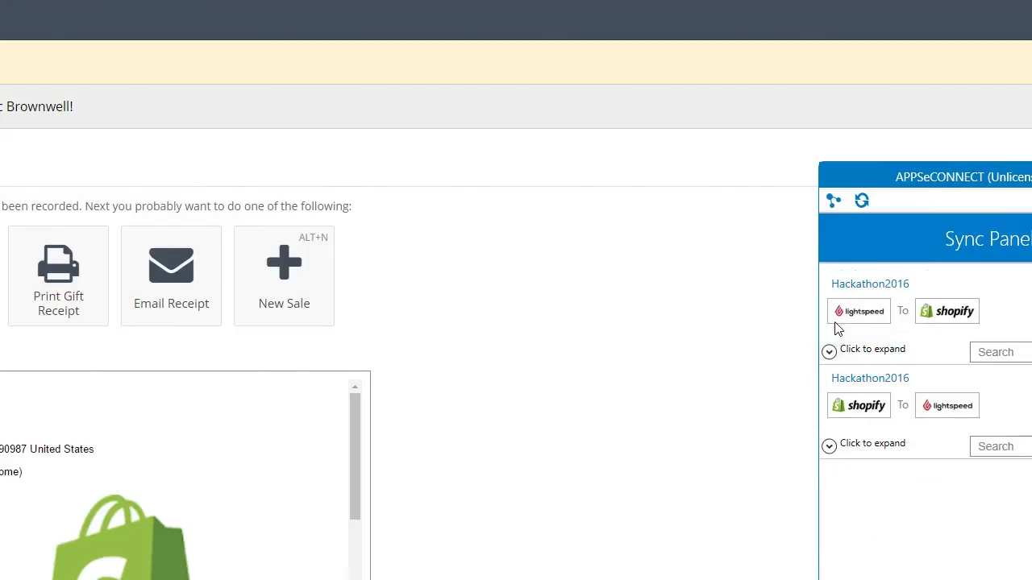
click(829, 352)
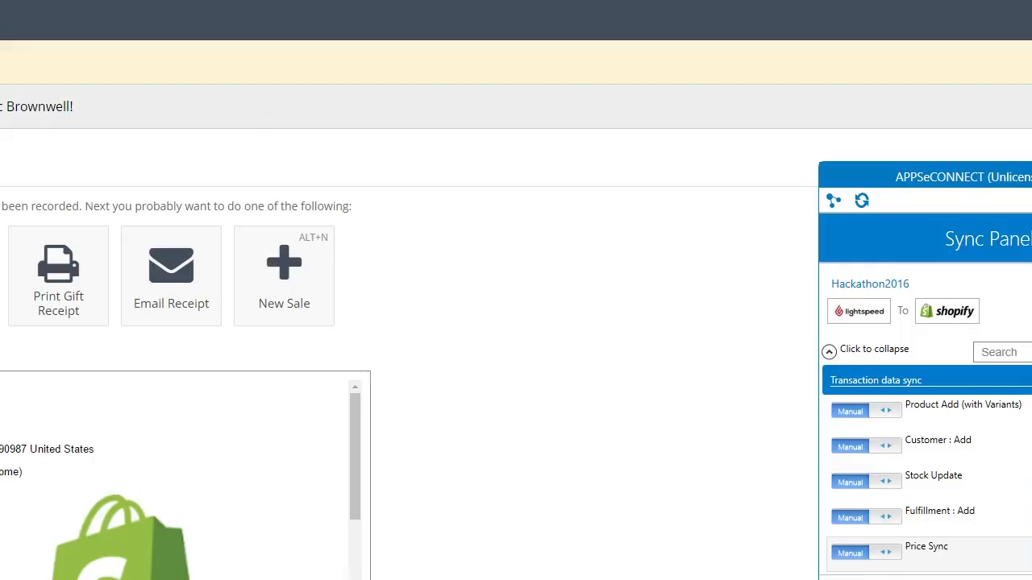
scroll(886, 420, down, 2)
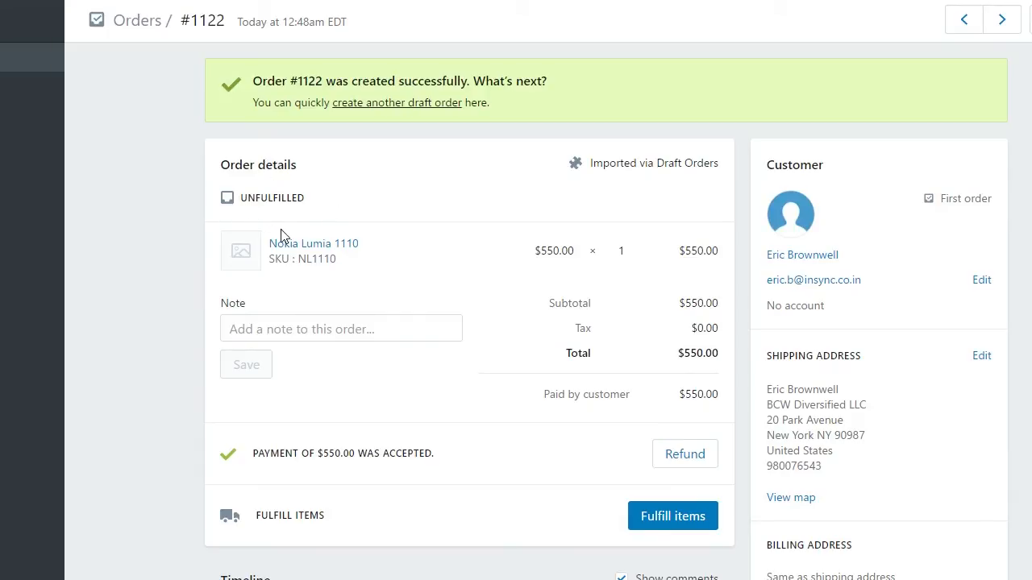
- Open order #1122 from the Orders list and confirm it shows Fulfilled with fulfillment #1122-F1
click(2, 63)
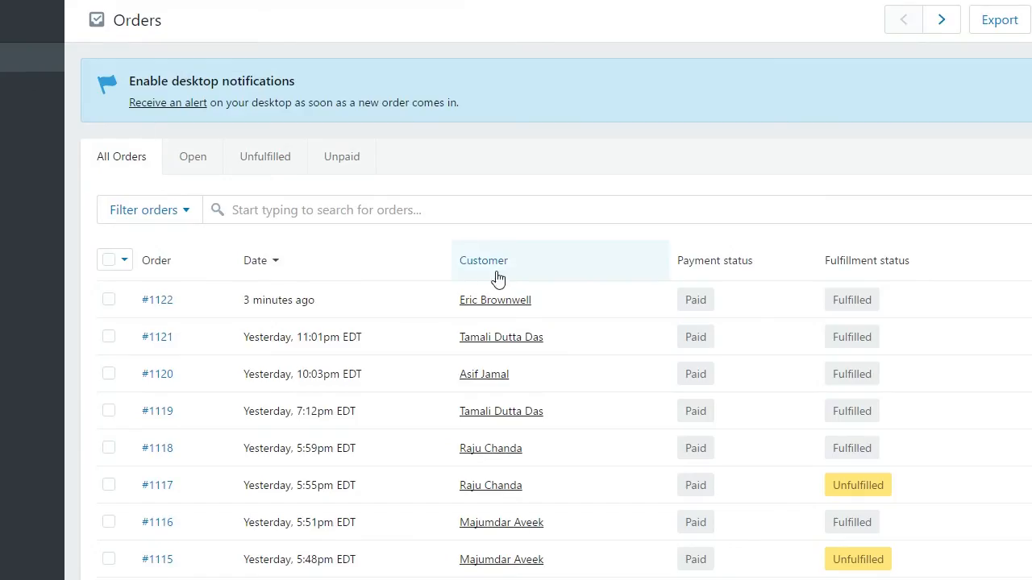
click(154, 300)
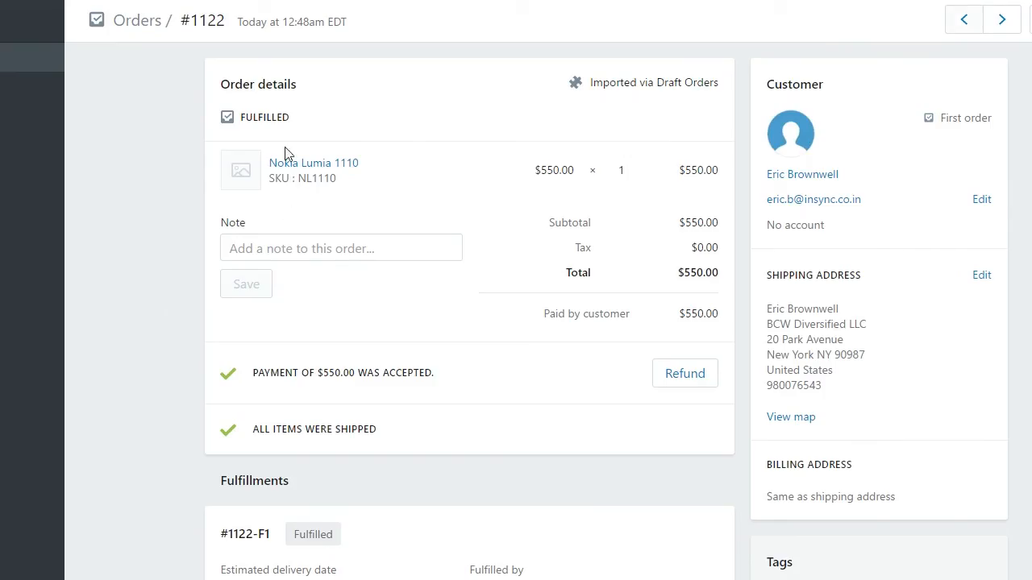
scroll(404, 437, down, 1)
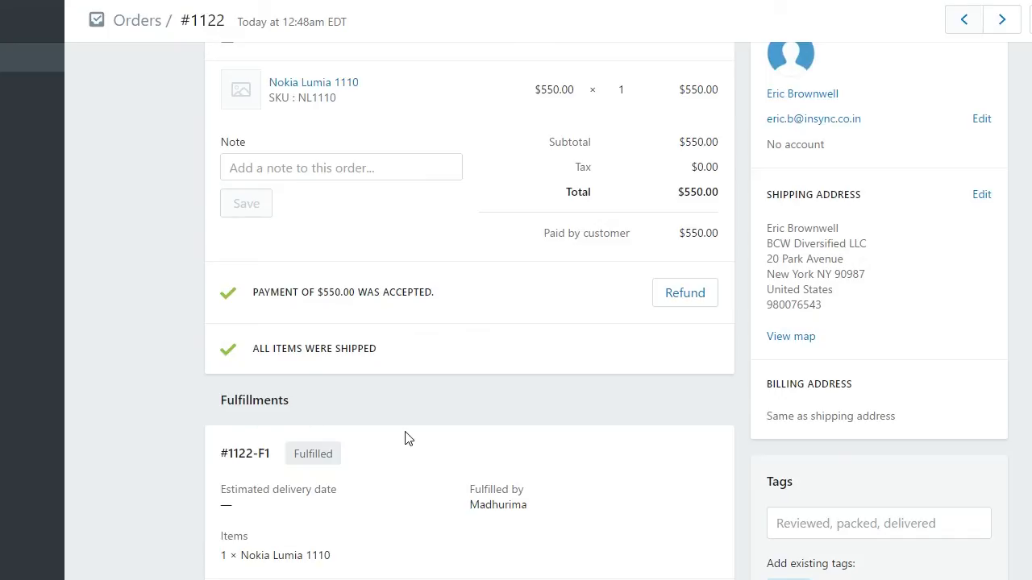
scroll(405, 438, up, 1)
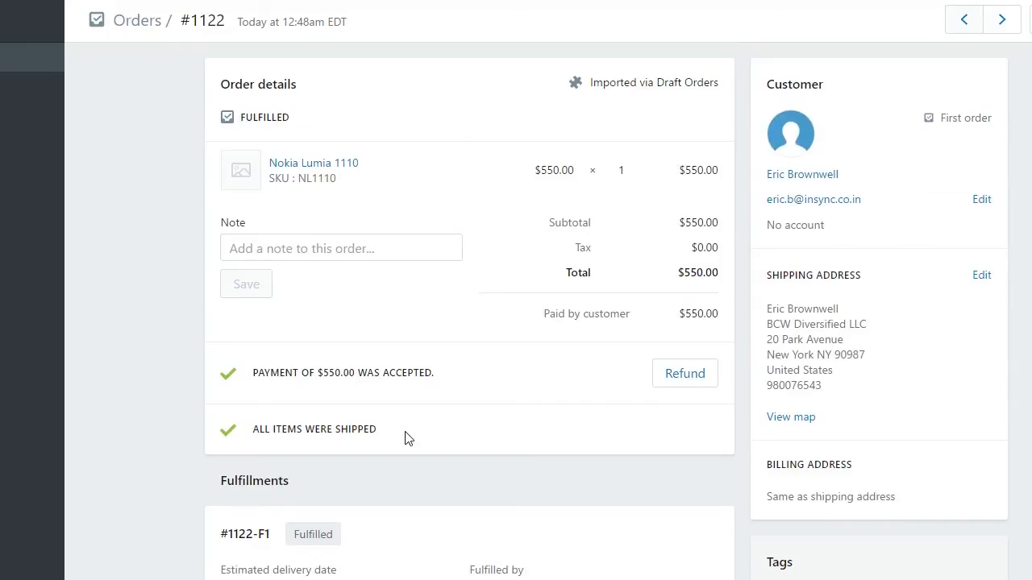